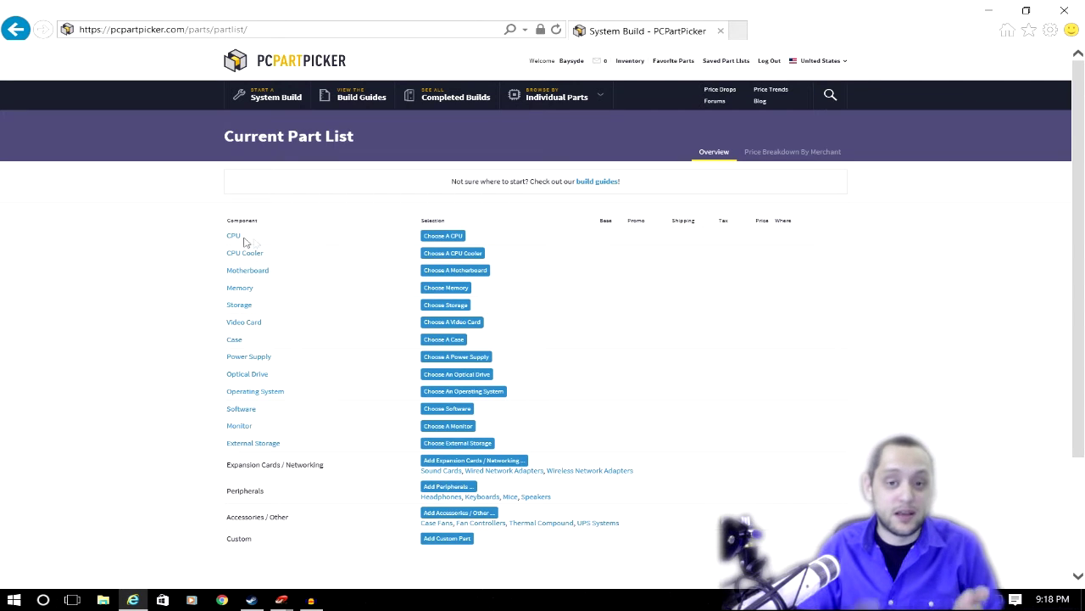
- Open the CPU choices and filter them to Intel processors
{"action": "left_click", "coordinate": [442, 242]}
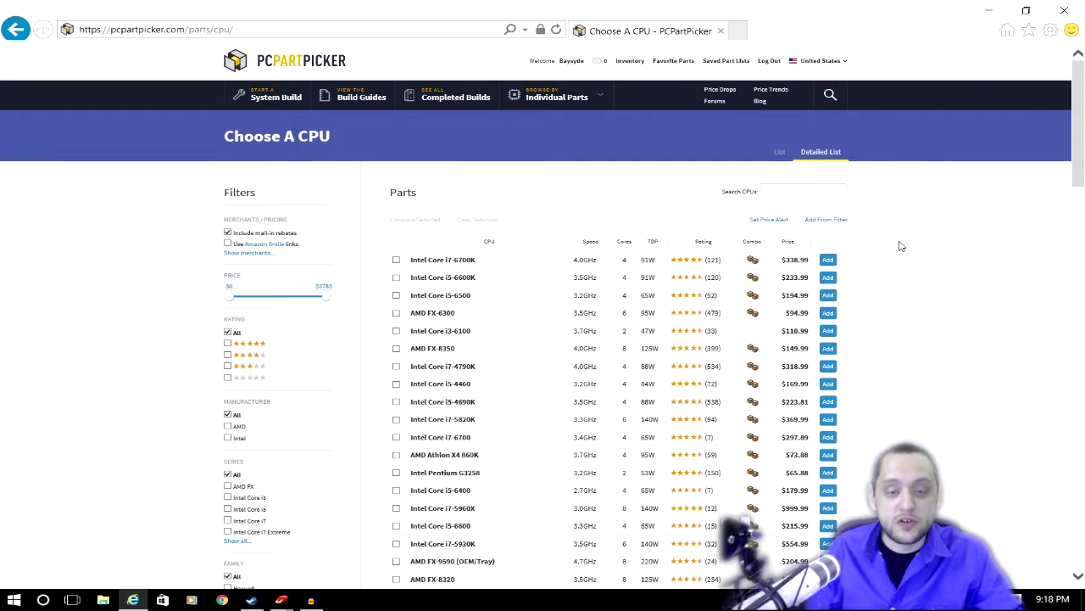
{"action": "scroll", "coordinate": [905, 248], "scroll_direction": "down", "scroll_amount": 1}
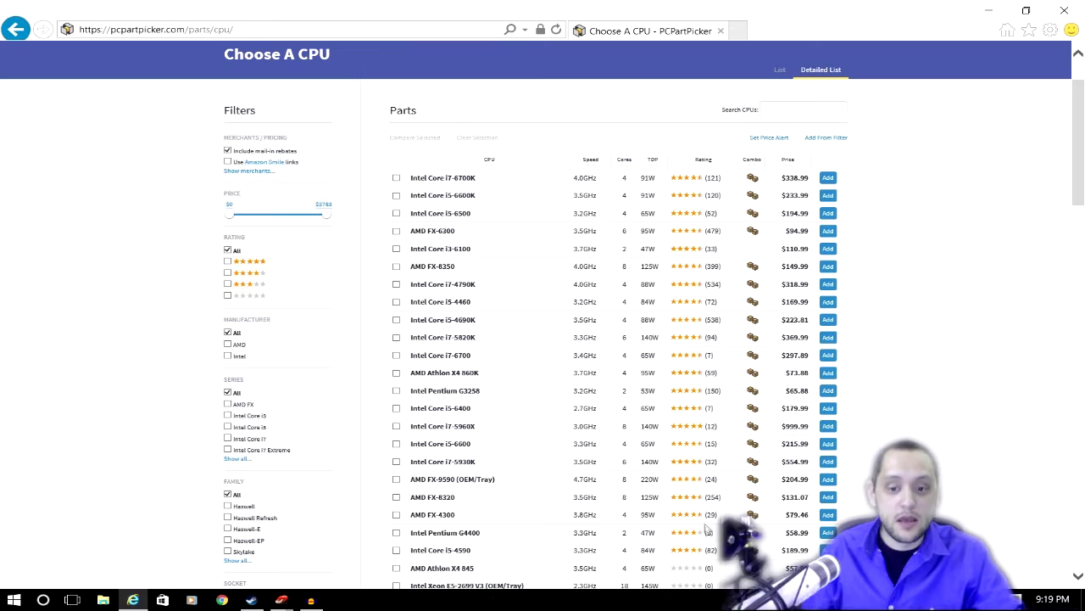
{"action": "scroll", "coordinate": [720, 436], "scroll_direction": "up", "scroll_amount": 1}
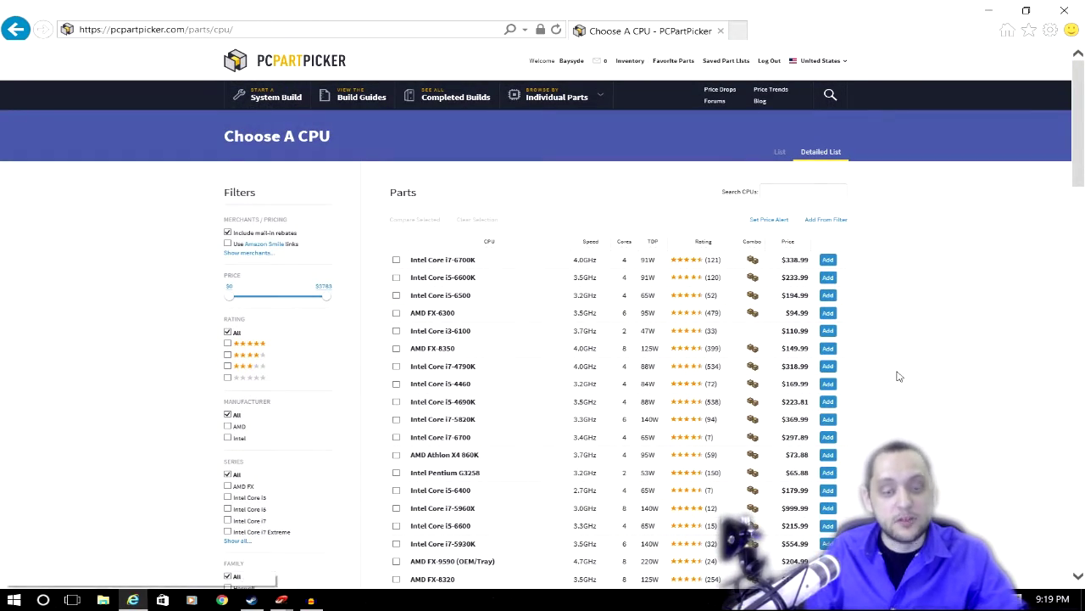
{"action": "scroll", "coordinate": [354, 334], "scroll_direction": "down", "scroll_amount": 2}
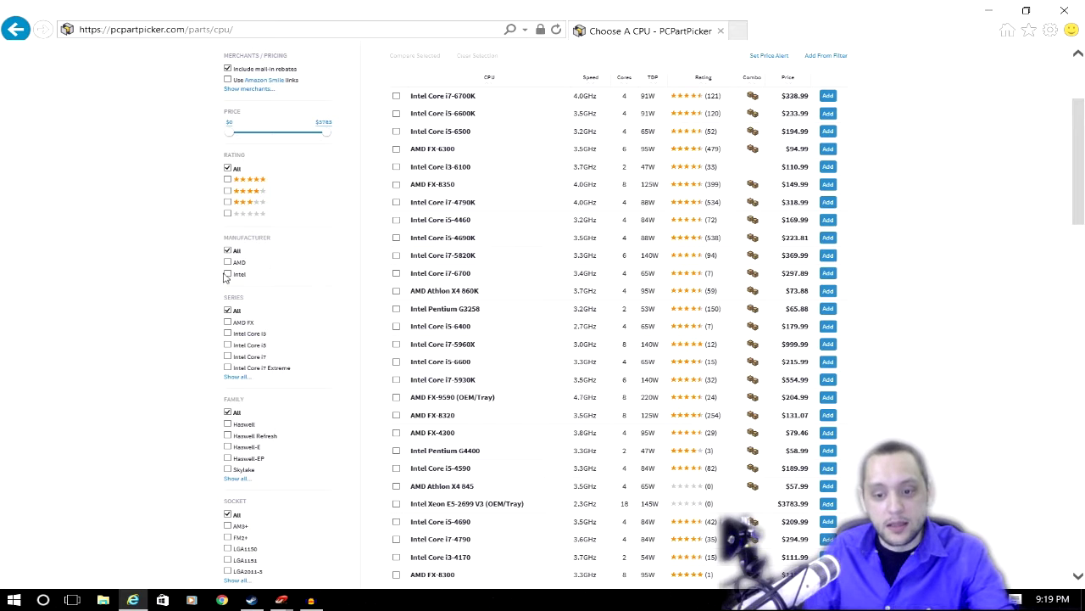
{"action": "left_click", "coordinate": [228, 274]}
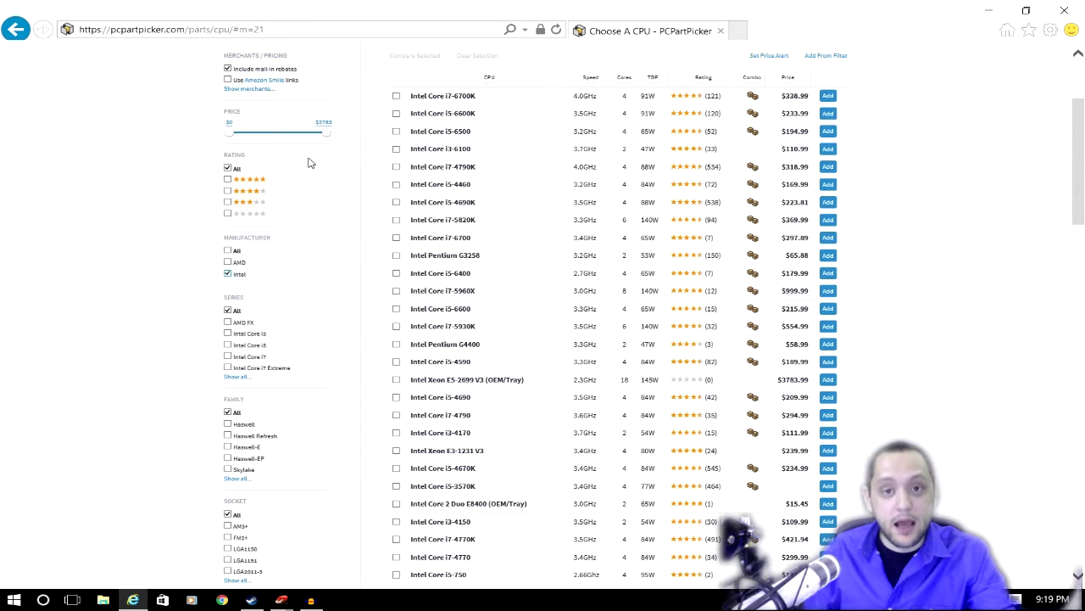
- Keep only four- and five-star Intel CPUs, narrowing to Core i7 Extreme chips
{"action": "left_click", "coordinate": [228, 179]}
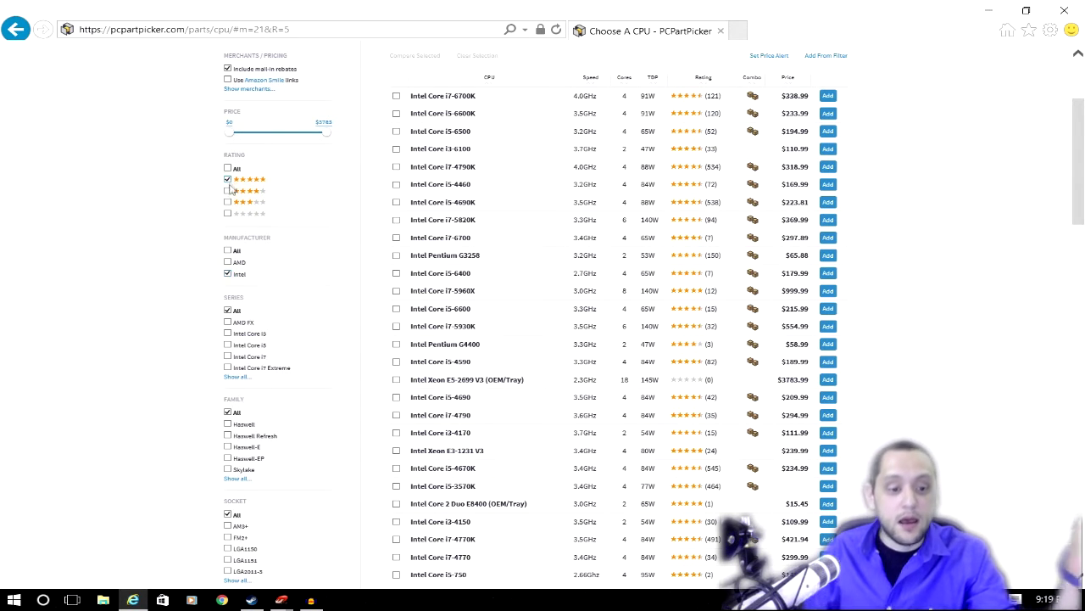
{"action": "left_click", "coordinate": [227, 191]}
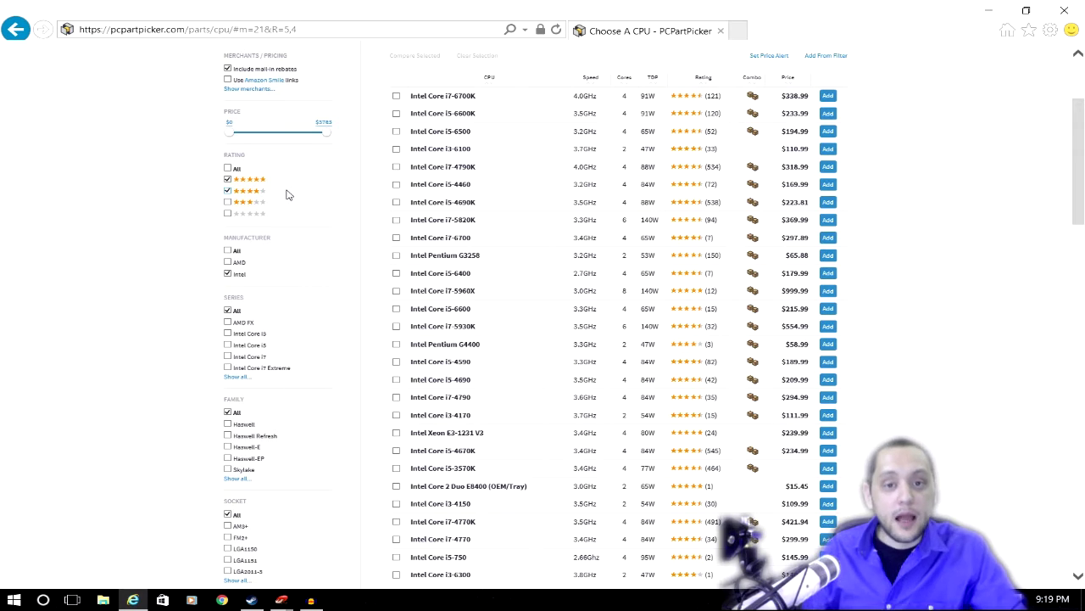
{"action": "scroll", "coordinate": [289, 195], "scroll_direction": "down", "scroll_amount": 3}
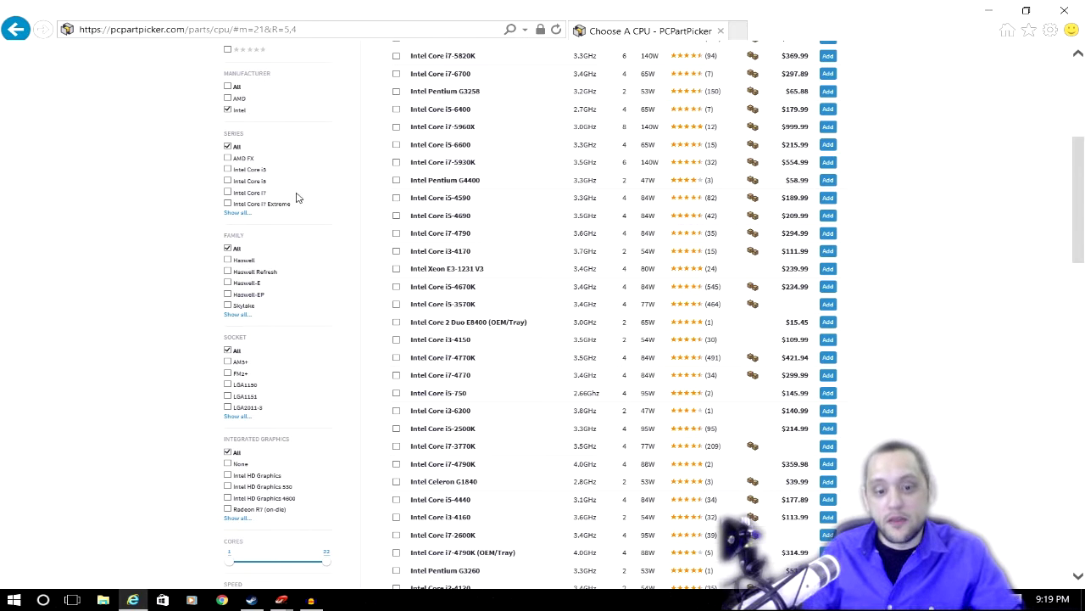
{"action": "left_click", "coordinate": [227, 203]}
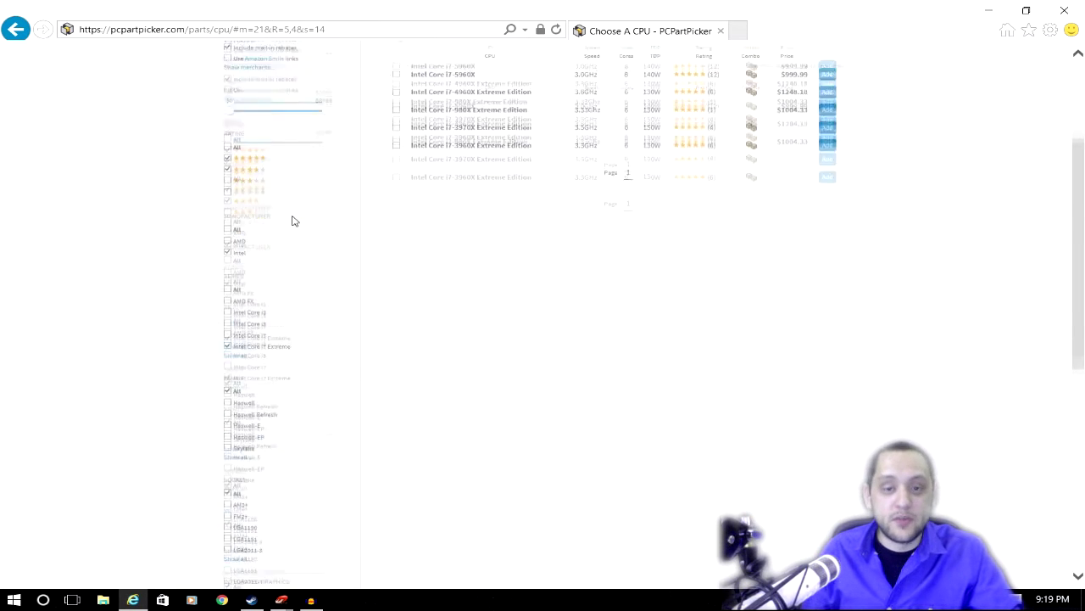
- Switch the series filter to Intel Core i7 and tick the Core i7-6700K
{"action": "scroll", "coordinate": [292, 221], "scroll_direction": "up", "scroll_amount": 3}
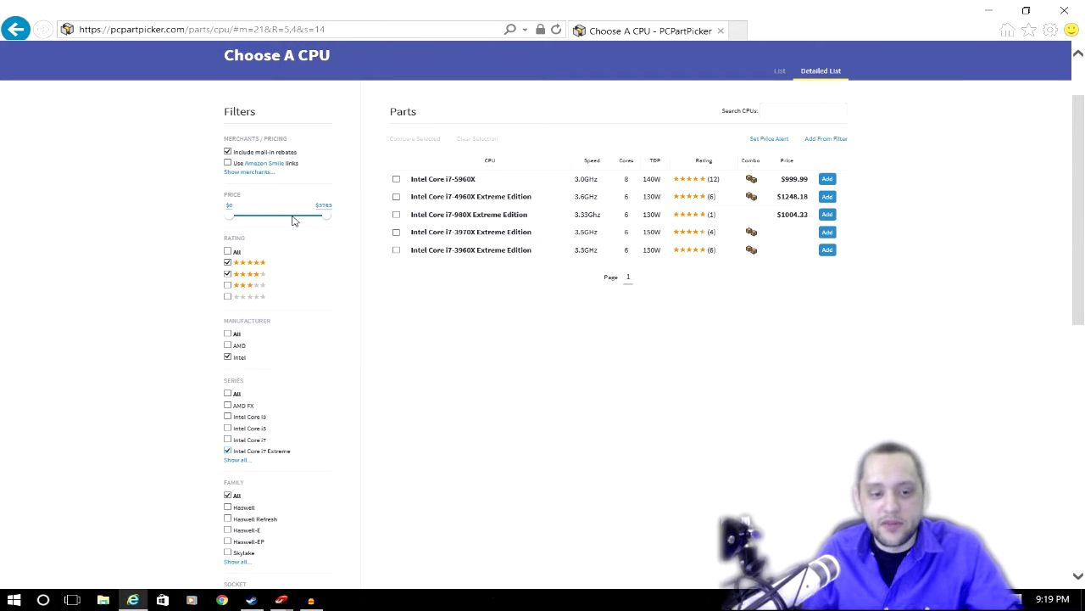
{"action": "key", "text": "alt+Left"}
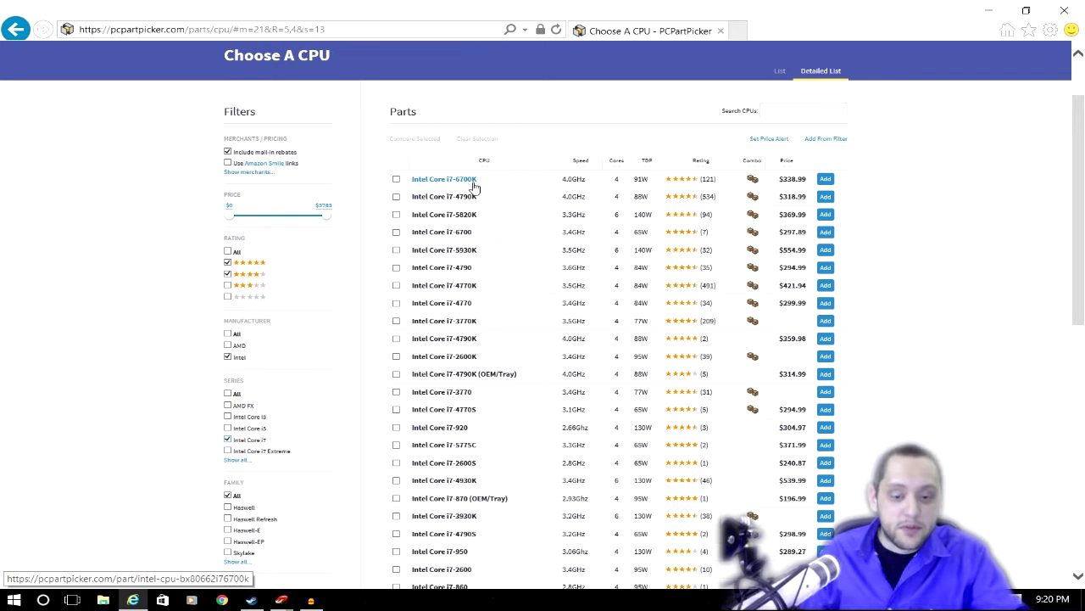
{"action": "left_click", "coordinate": [396, 179]}
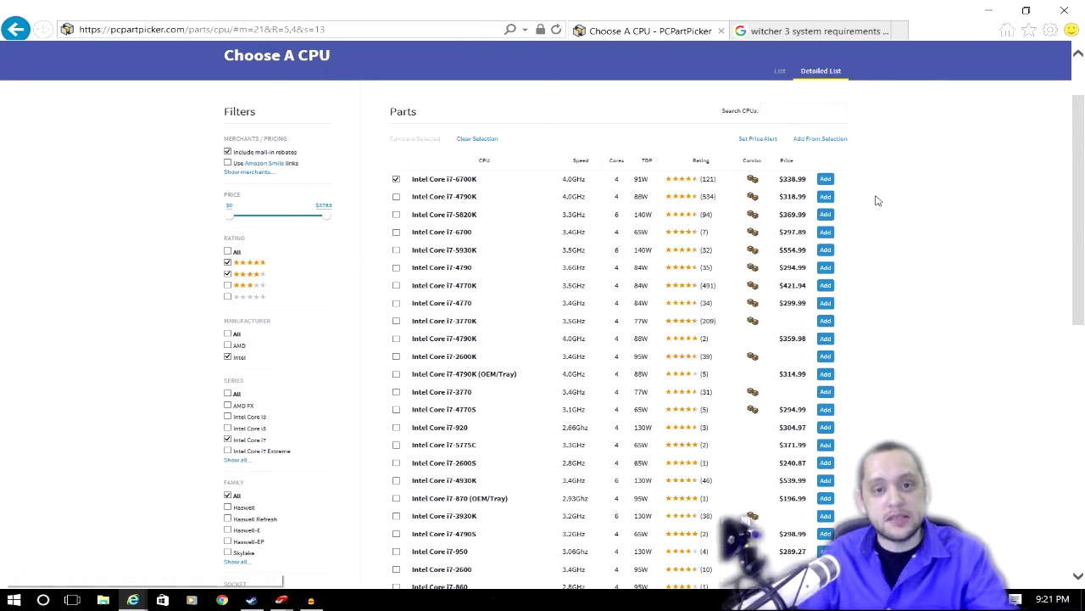
- Read The Witcher 3's minimum CPU requirements, then confirm the PCPartPicker compatibility result
{"action": "left_click", "coordinate": [790, 32]}
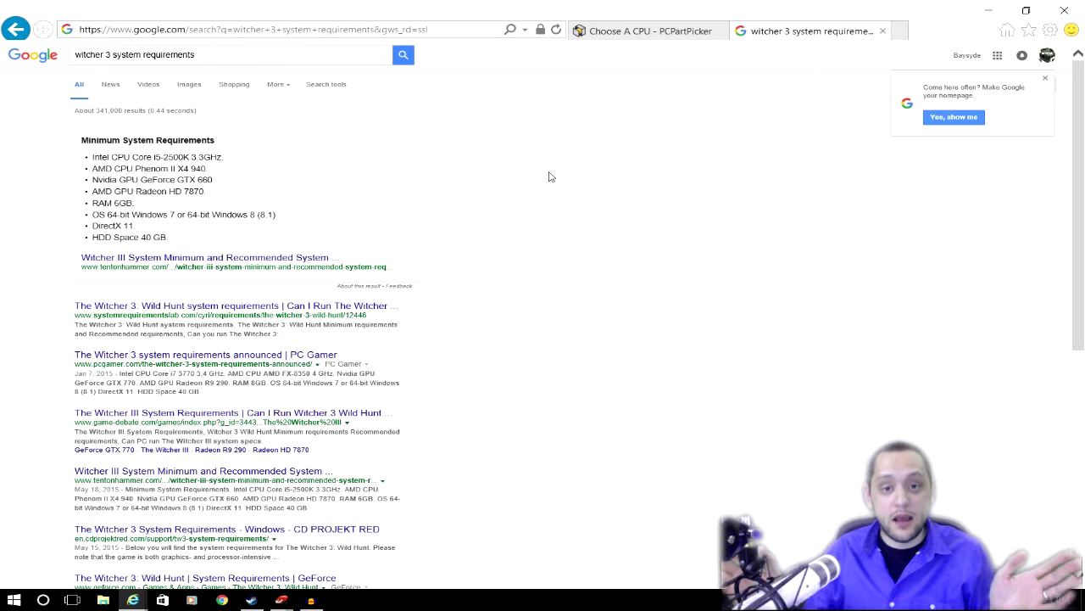
{"action": "left_click_drag", "start_coordinate": [92, 157], "coordinate": [228, 159]}
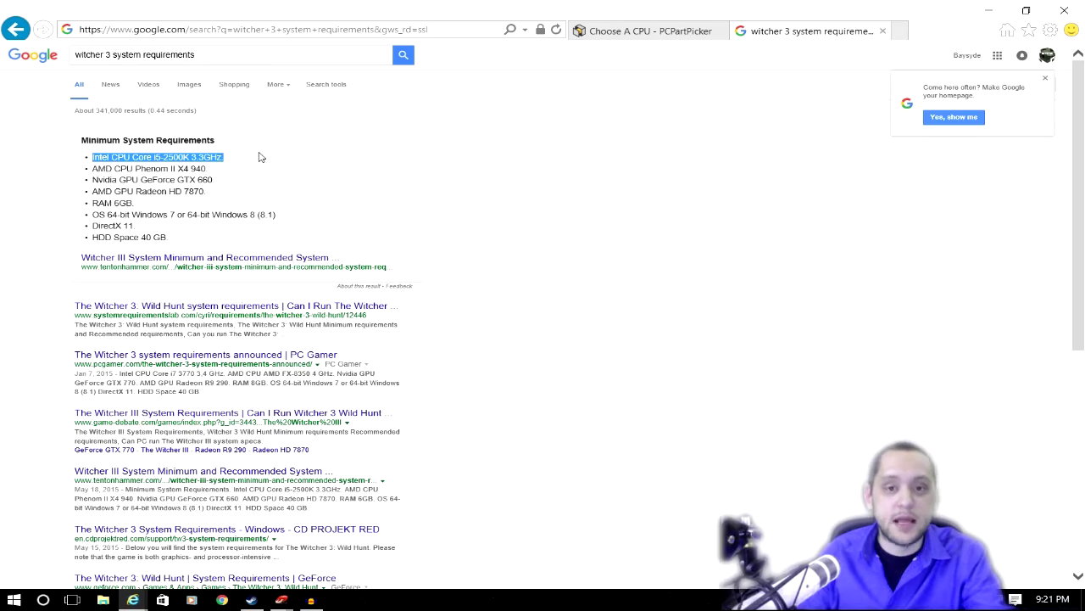
{"action": "left_click", "coordinate": [259, 158]}
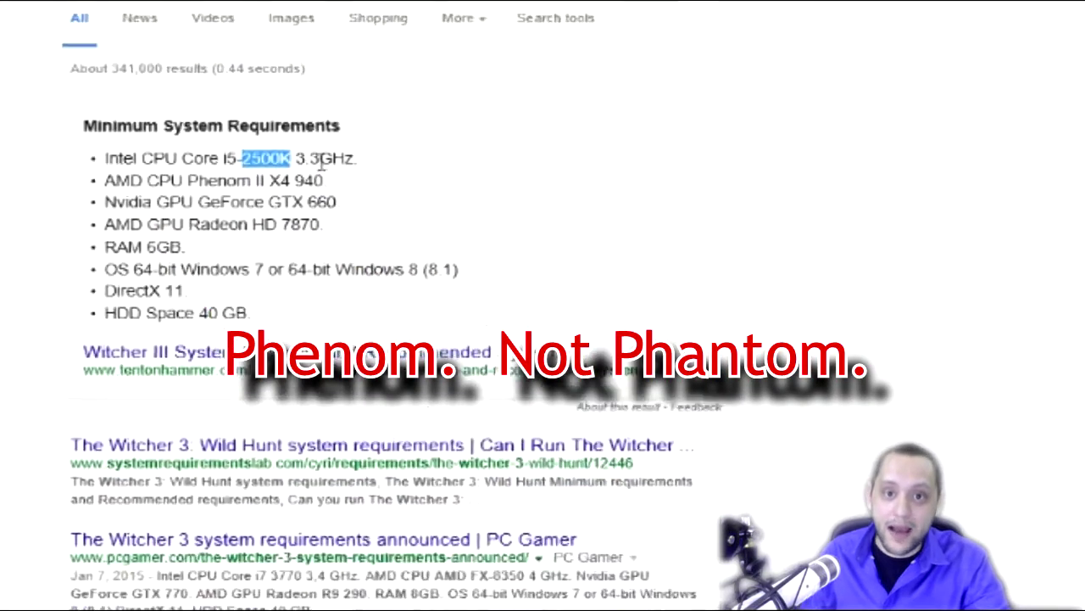
{"action": "left_click_drag", "start_coordinate": [84, 140], "coordinate": [240, 153]}
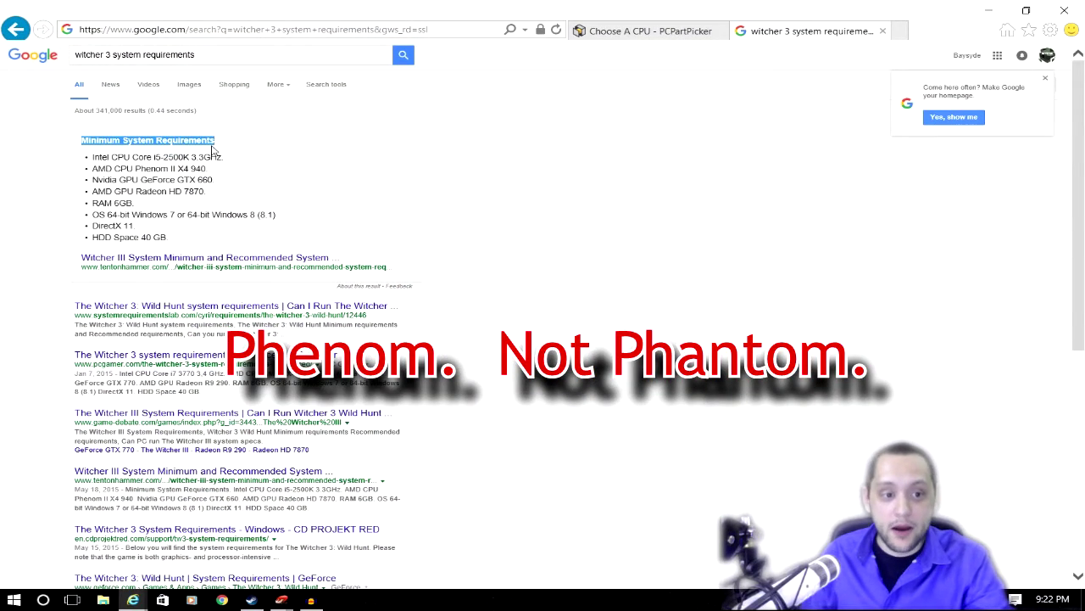
{"action": "left_click", "coordinate": [240, 152]}
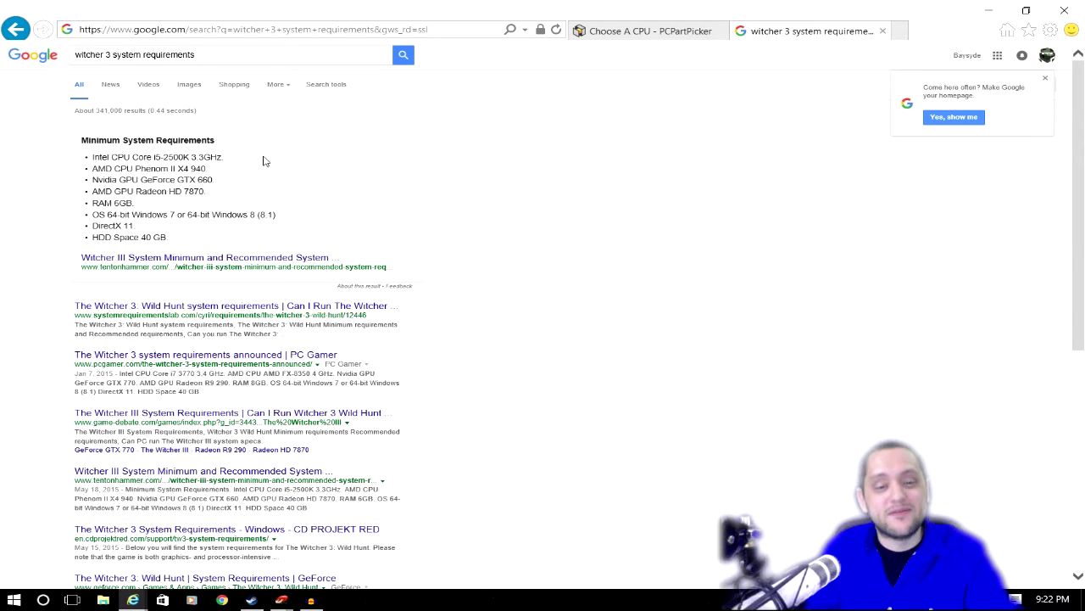
{"action": "left_click", "coordinate": [672, 37]}
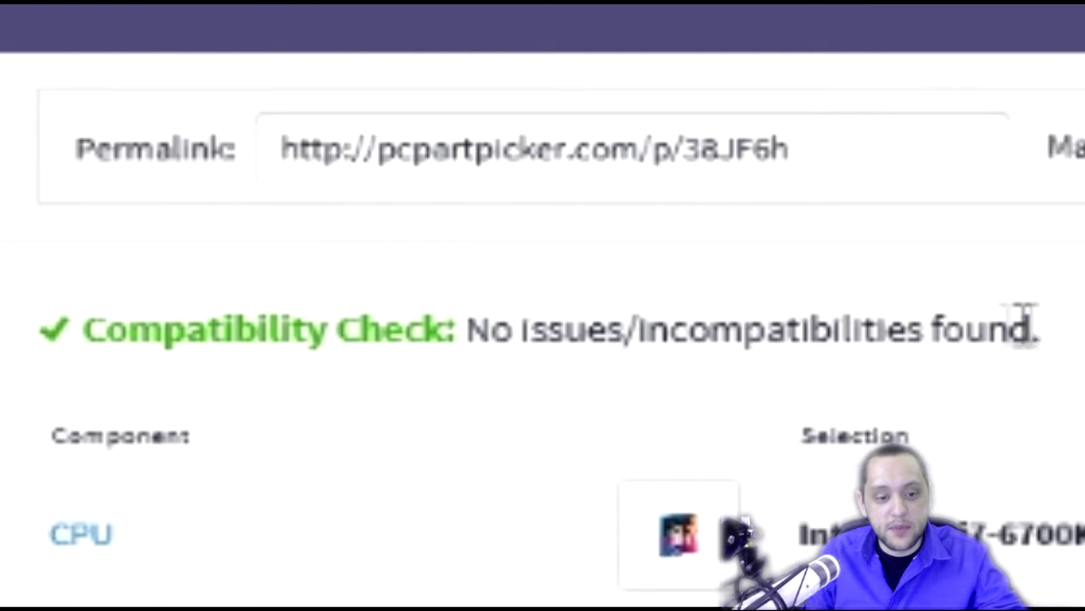
{"action": "left_click_drag", "start_coordinate": [1027, 324], "coordinate": [107, 315]}
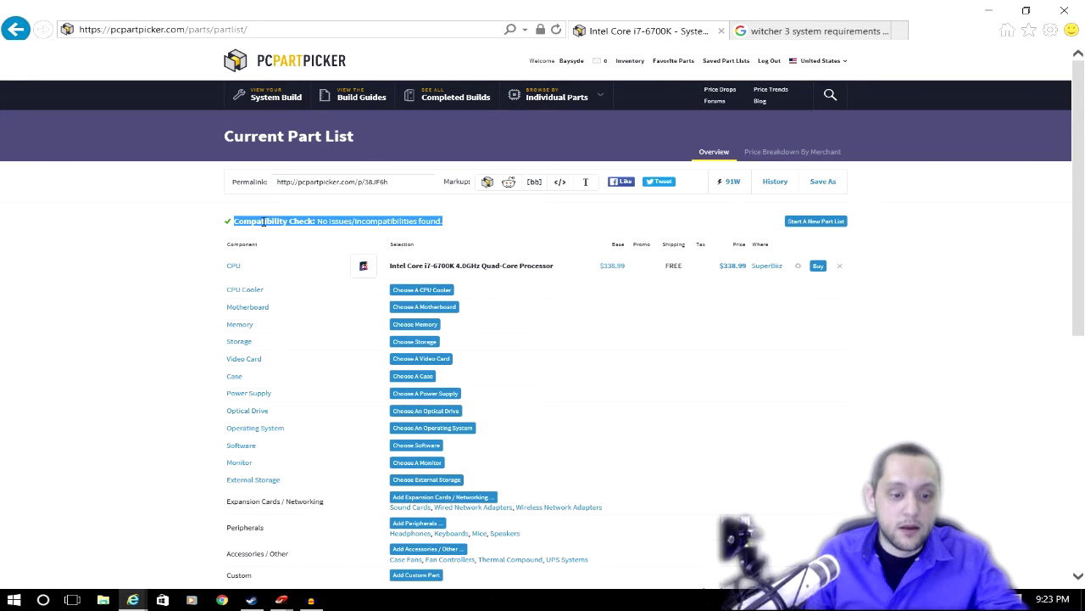
{"action": "left_click", "coordinate": [263, 221]}
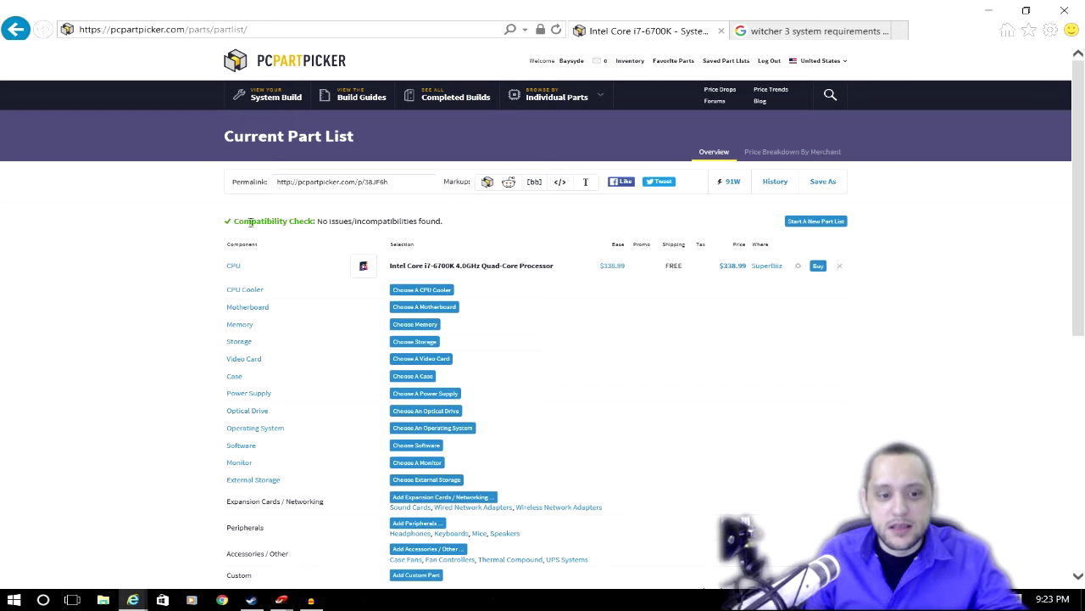
{"action": "left_click_drag", "start_coordinate": [236, 221], "coordinate": [370, 223]}
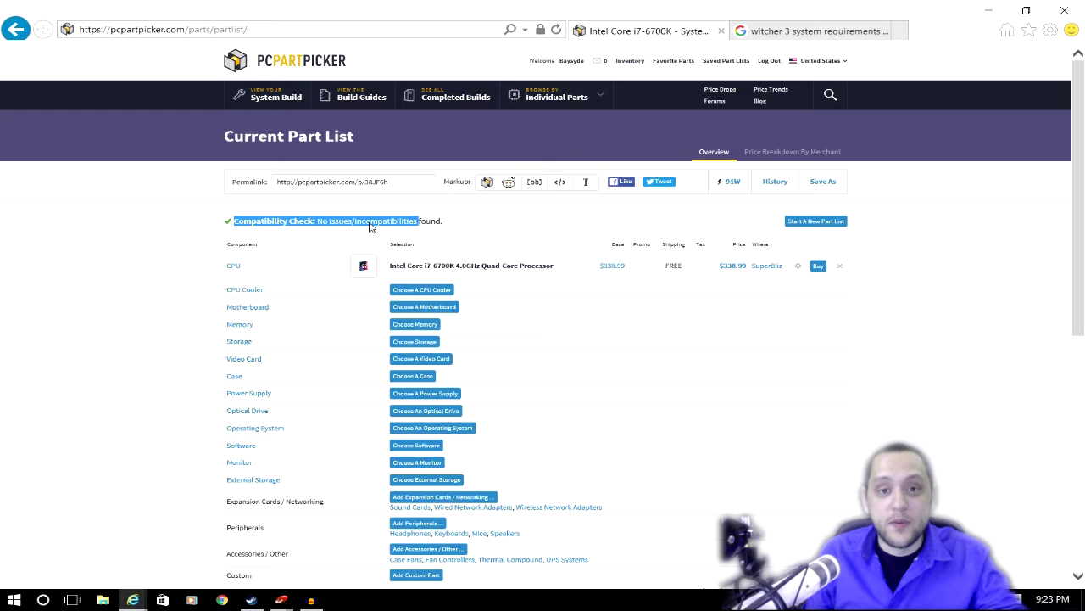
{"action": "left_click", "coordinate": [466, 230]}
{"action": "scroll", "coordinate": [465, 230], "scroll_direction": "down", "scroll_amount": 1}
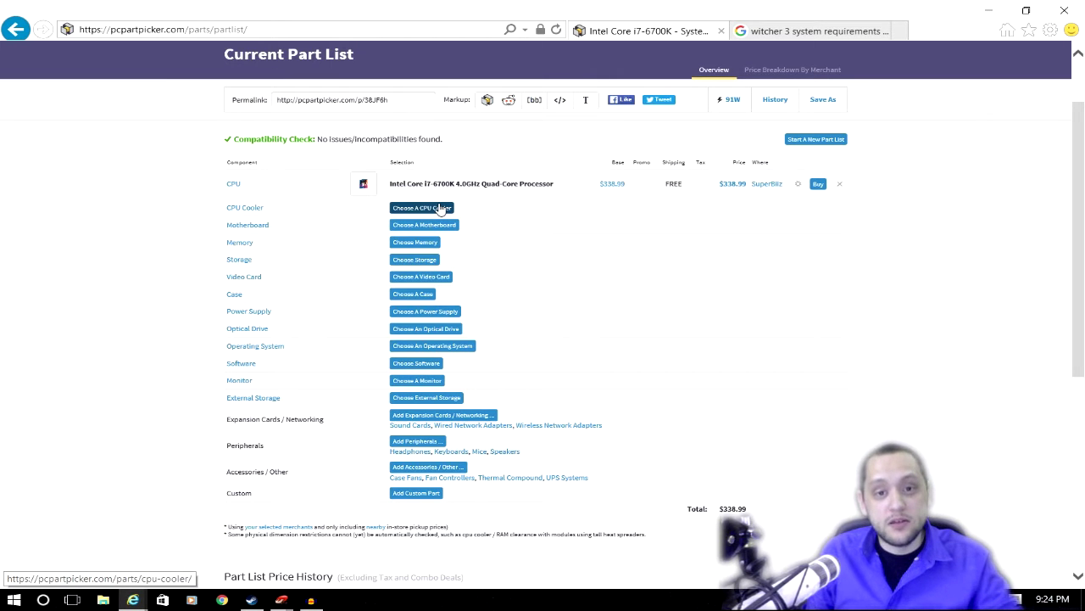
{"action": "left_click", "coordinate": [430, 225]}
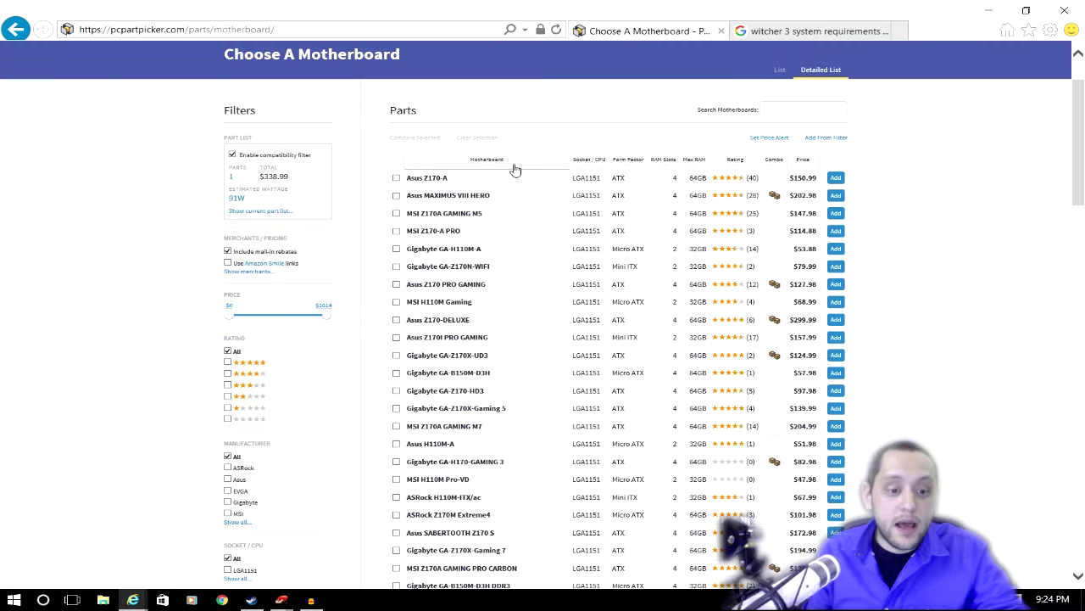
- Filter the motherboard list to four- and five-star rated boards
{"action": "left_click", "coordinate": [228, 362]}
{"action": "left_click", "coordinate": [227, 374]}
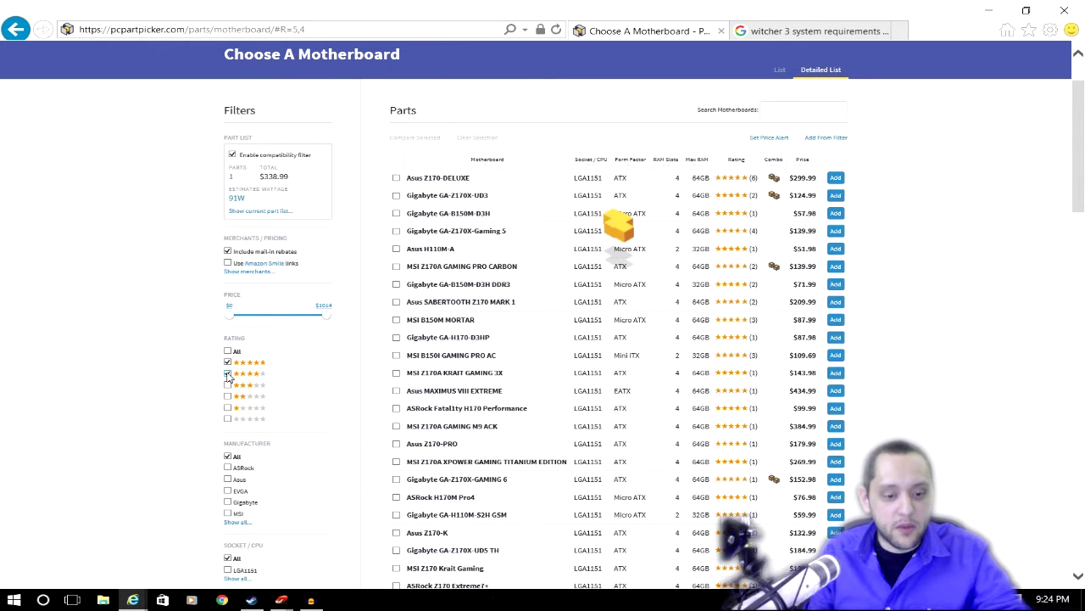
{"action": "scroll", "coordinate": [289, 353], "scroll_direction": "down", "scroll_amount": 3}
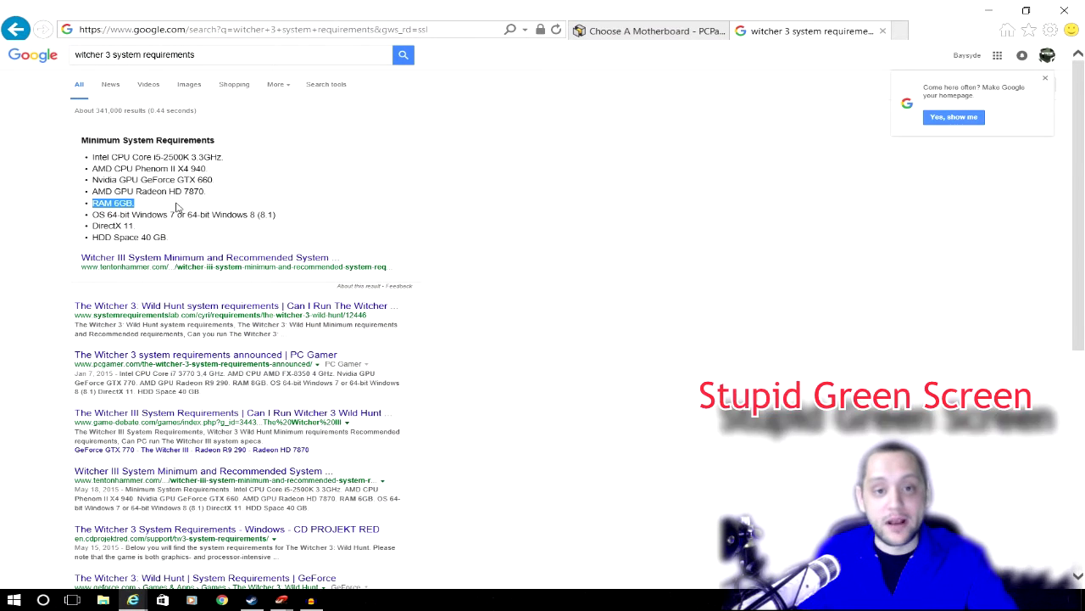
- Back in the motherboard list, raise the filter sliders to require more maximum RAM
{"action": "left_click", "coordinate": [177, 206]}
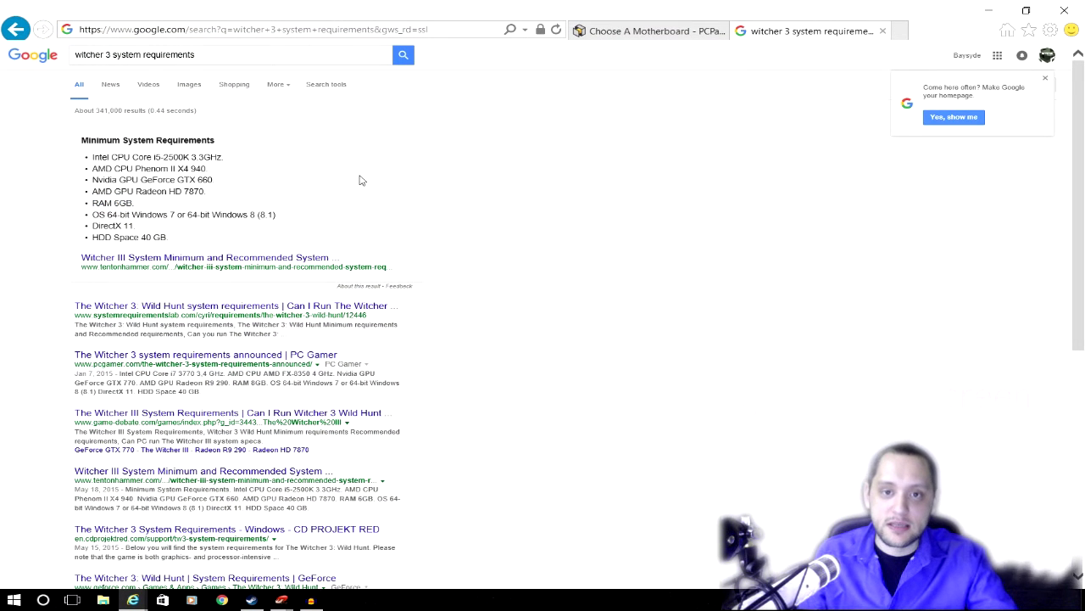
{"action": "left_click", "coordinate": [651, 34]}
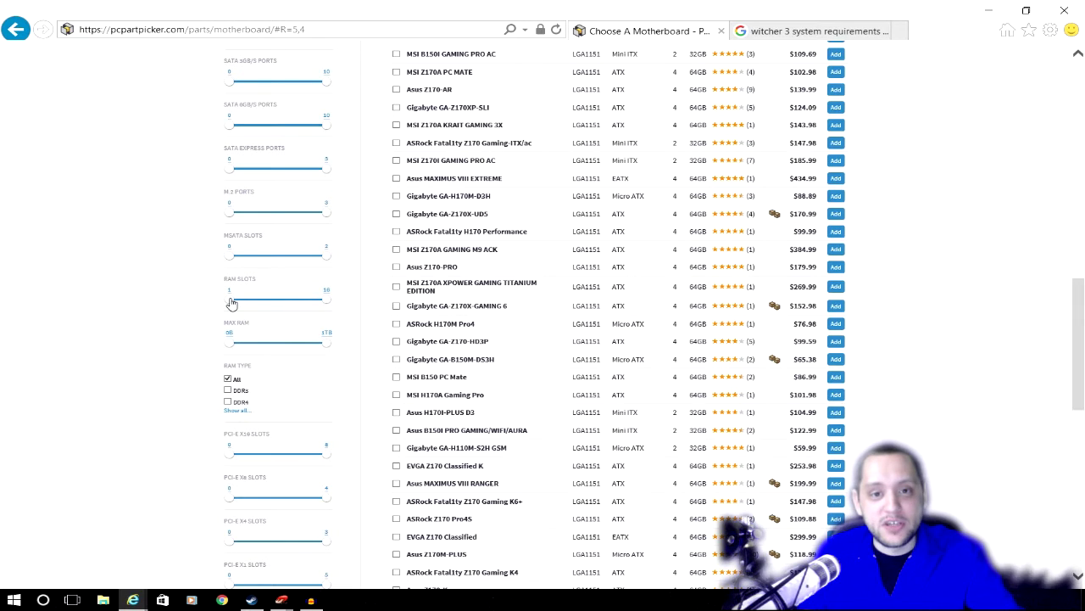
{"action": "left_click_drag", "start_coordinate": [231, 346], "coordinate": [232, 348]}
{"action": "scroll", "coordinate": [232, 348], "scroll_direction": "down", "scroll_amount": 3}
{"action": "left_click_drag", "start_coordinate": [229, 204], "coordinate": [252, 208]}
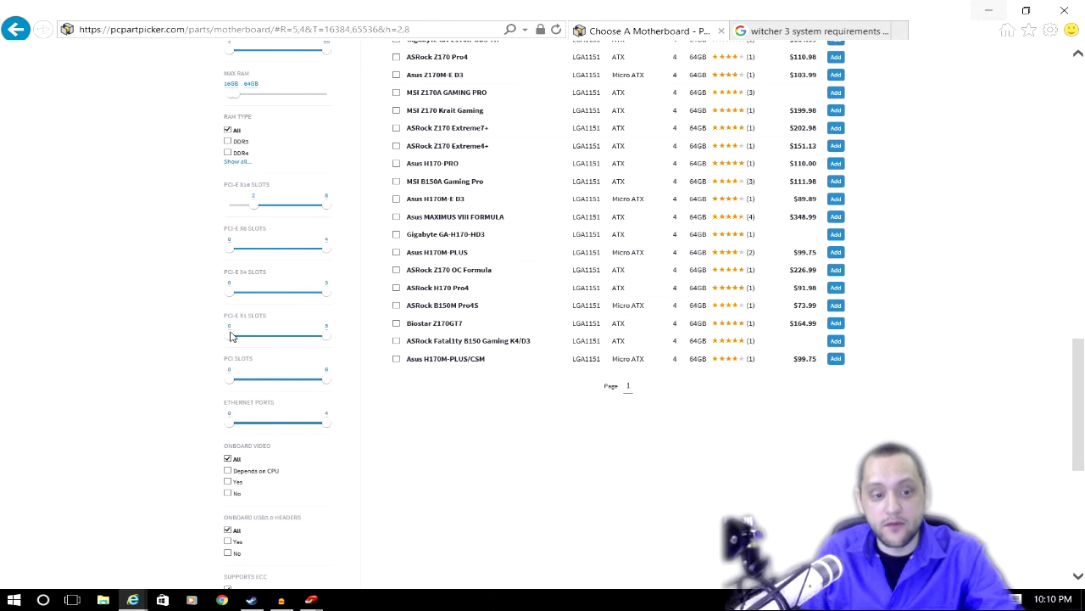
{"action": "left_click_drag", "start_coordinate": [231, 336], "coordinate": [248, 336]}
{"action": "scroll", "coordinate": [303, 324], "scroll_direction": "up", "scroll_amount": 7}
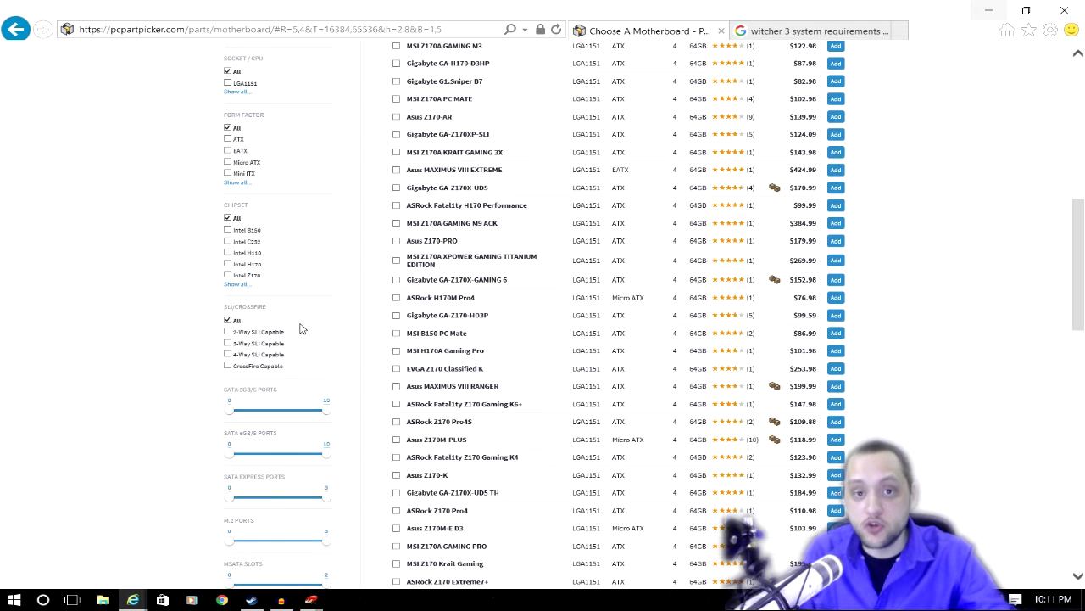
{"action": "scroll", "coordinate": [302, 328], "scroll_direction": "up", "scroll_amount": 1}
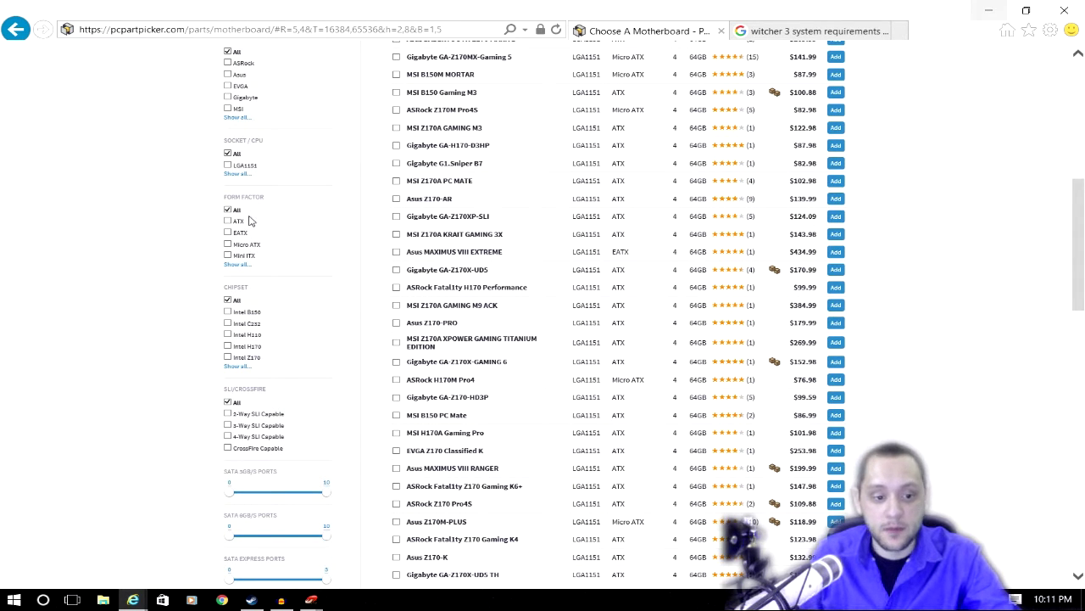
- Limit motherboards to ATX form factor and open the Gigabyte GA-Z170X-Gaming 5 page
{"action": "left_click", "coordinate": [238, 221]}
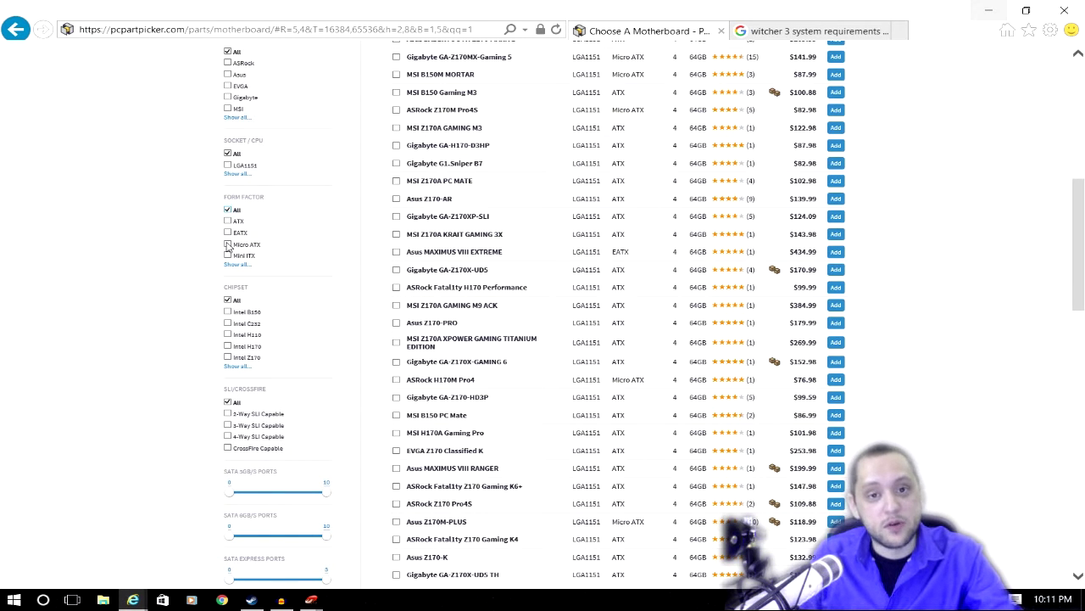
{"action": "left_click", "coordinate": [227, 220]}
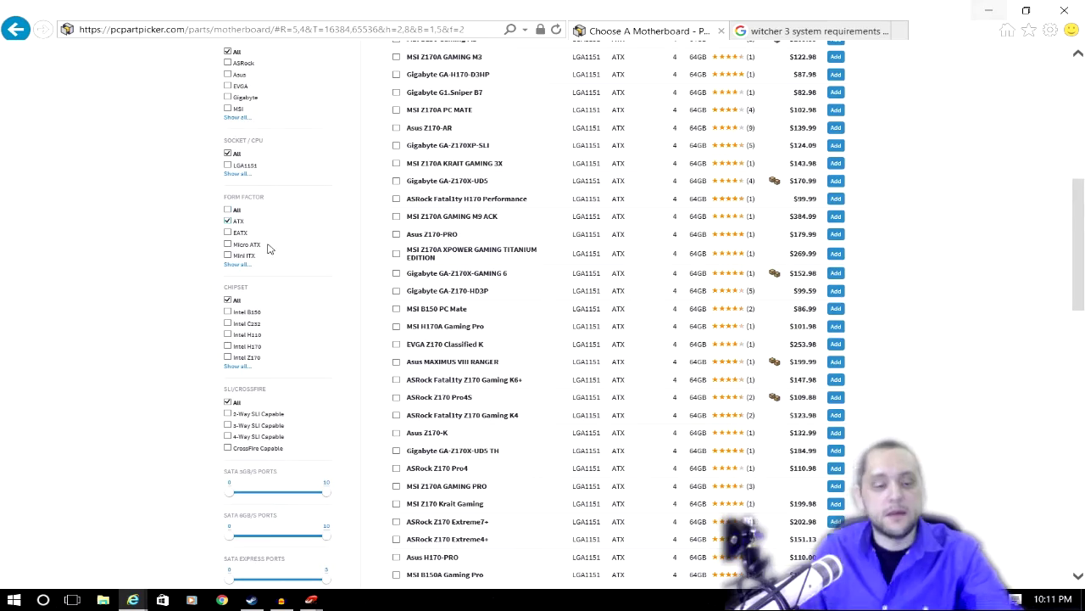
{"action": "scroll", "coordinate": [297, 247], "scroll_direction": "up", "scroll_amount": 6}
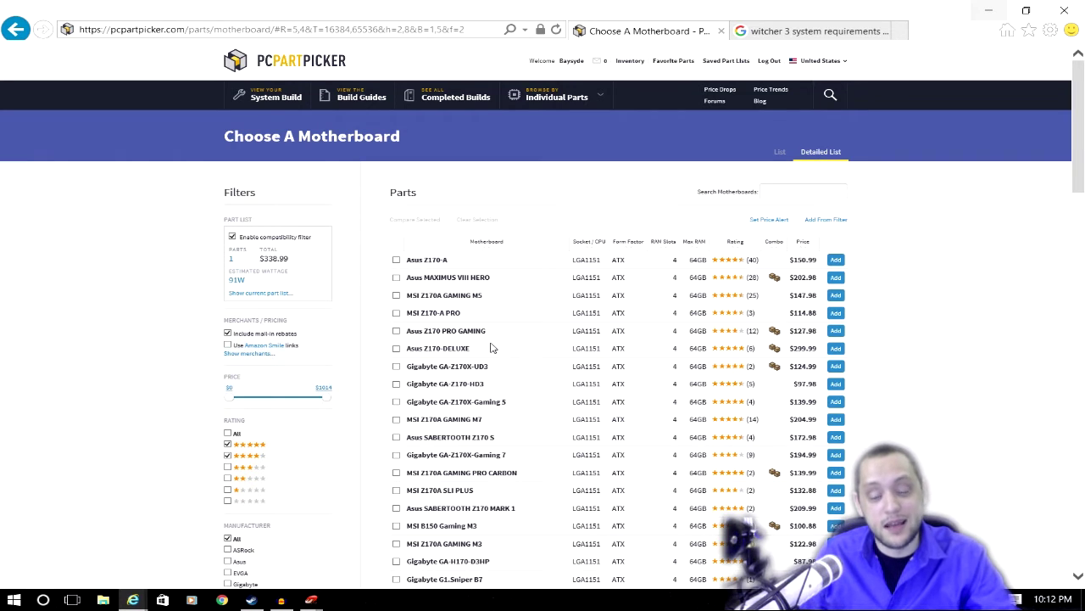
{"action": "left_click", "coordinate": [483, 403]}
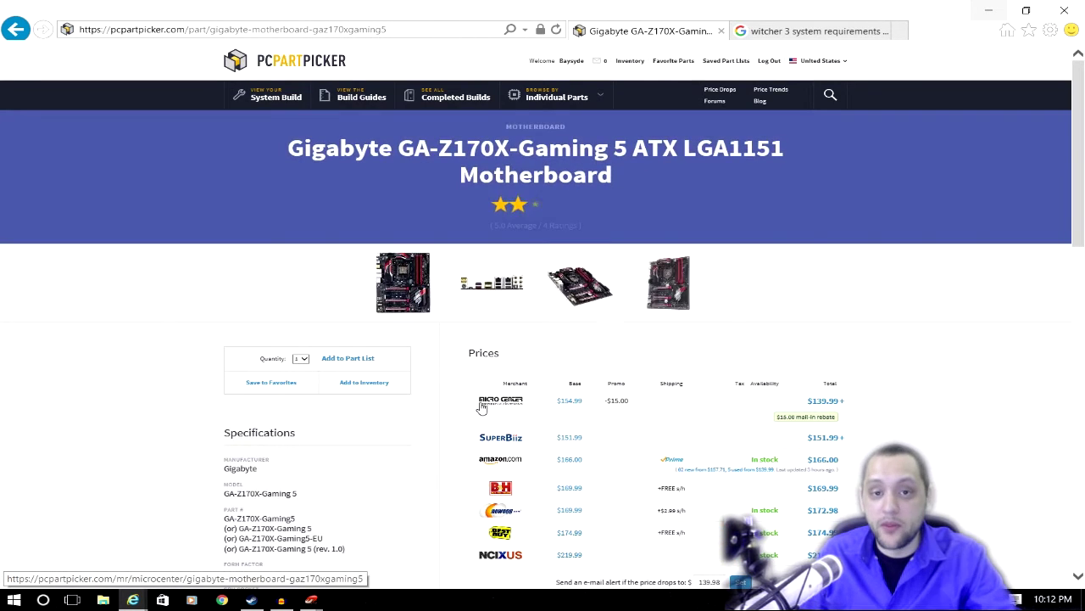
- View a larger image of the Gigabyte GA-Z170X-Gaming 5 motherboard
{"action": "left_click", "coordinate": [392, 276]}
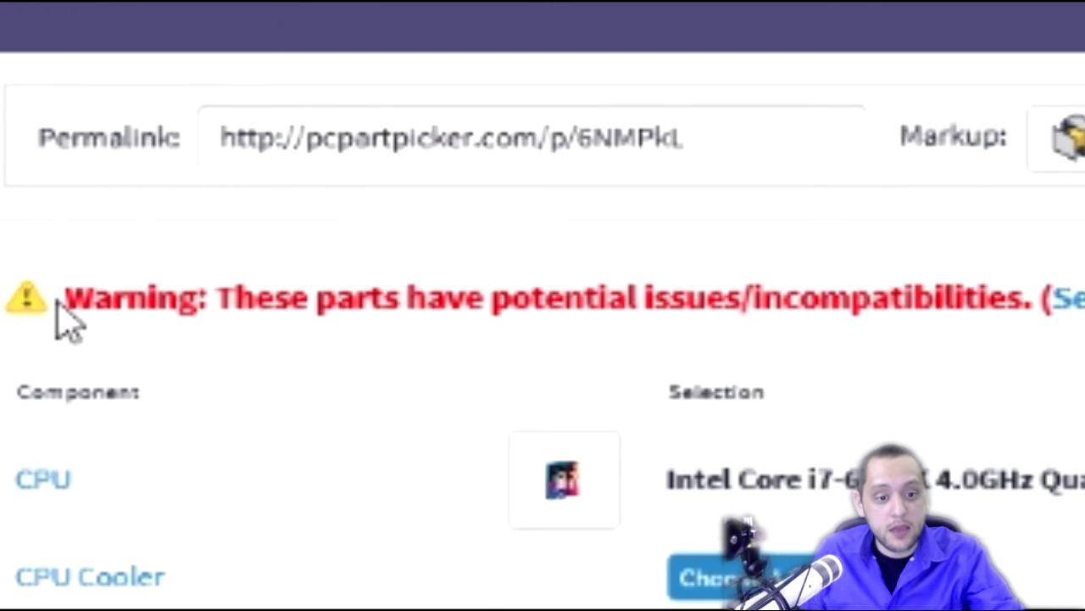
- Read the compatibility warning that the CPU has no stock cooler
{"action": "left_click_drag", "start_coordinate": [60, 303], "coordinate": [950, 322]}
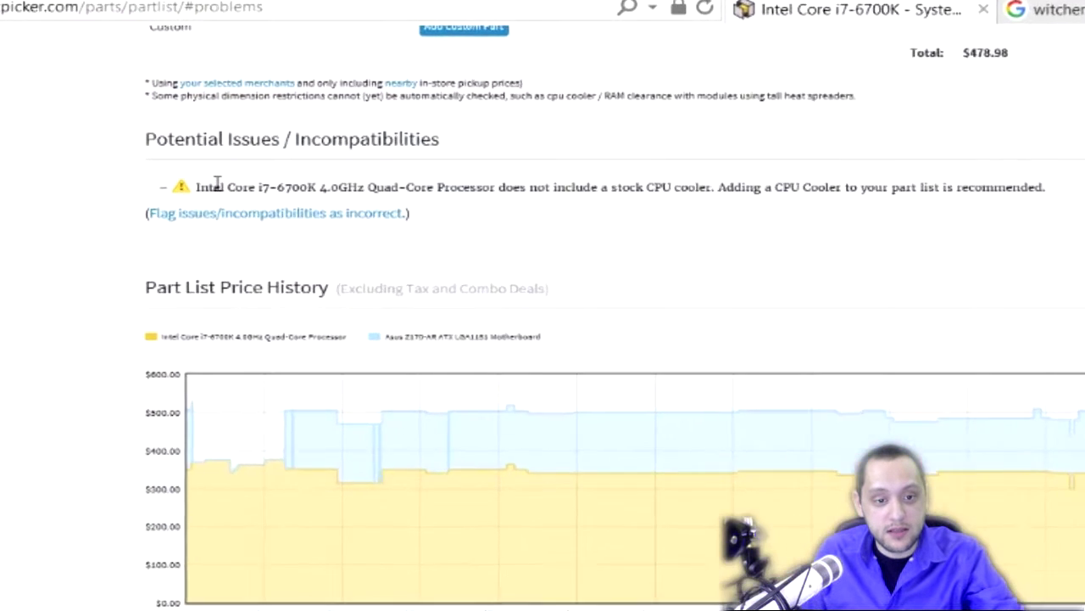
{"action": "left_click_drag", "start_coordinate": [234, 135], "coordinate": [542, 132]}
{"action": "left_click_drag", "start_coordinate": [976, 280], "coordinate": [1076, 289]}
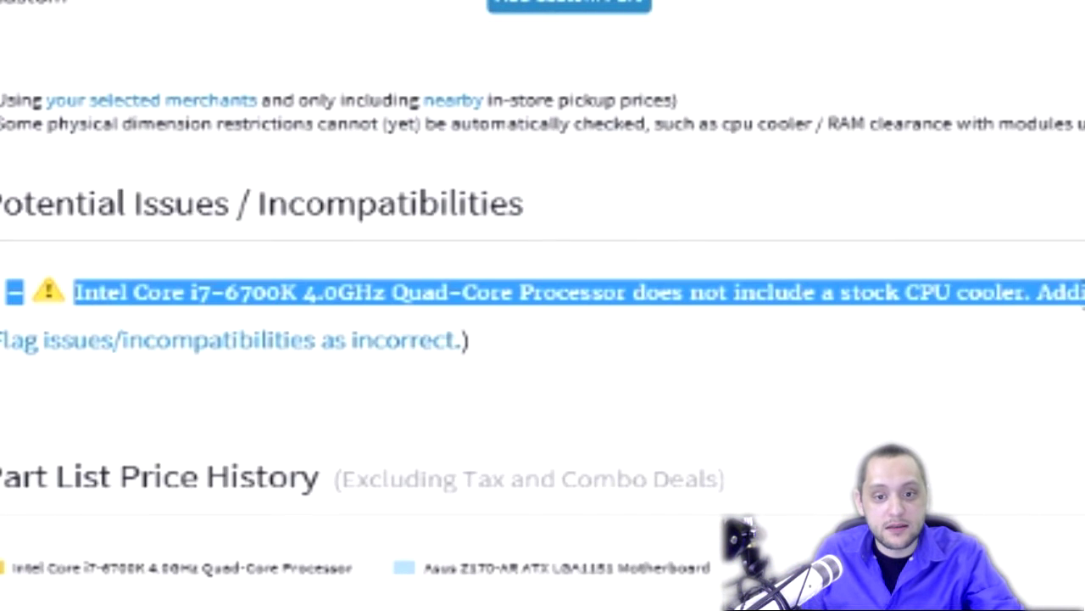
{"action": "left_click", "coordinate": [910, 291]}
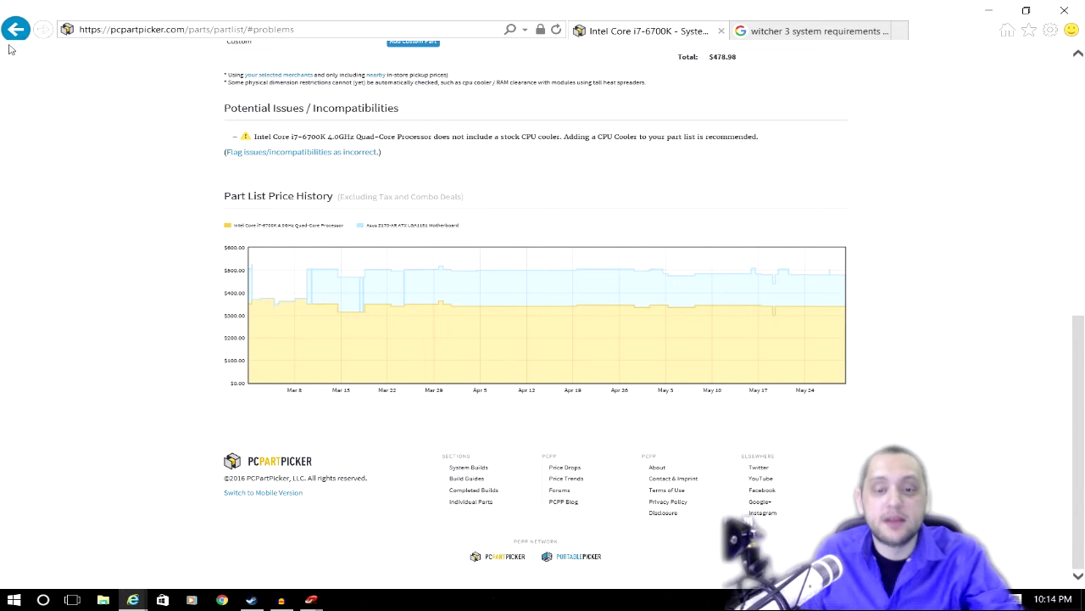
- Return to the part list and browse the CPU cooler choices
{"action": "left_click", "coordinate": [15, 29]}
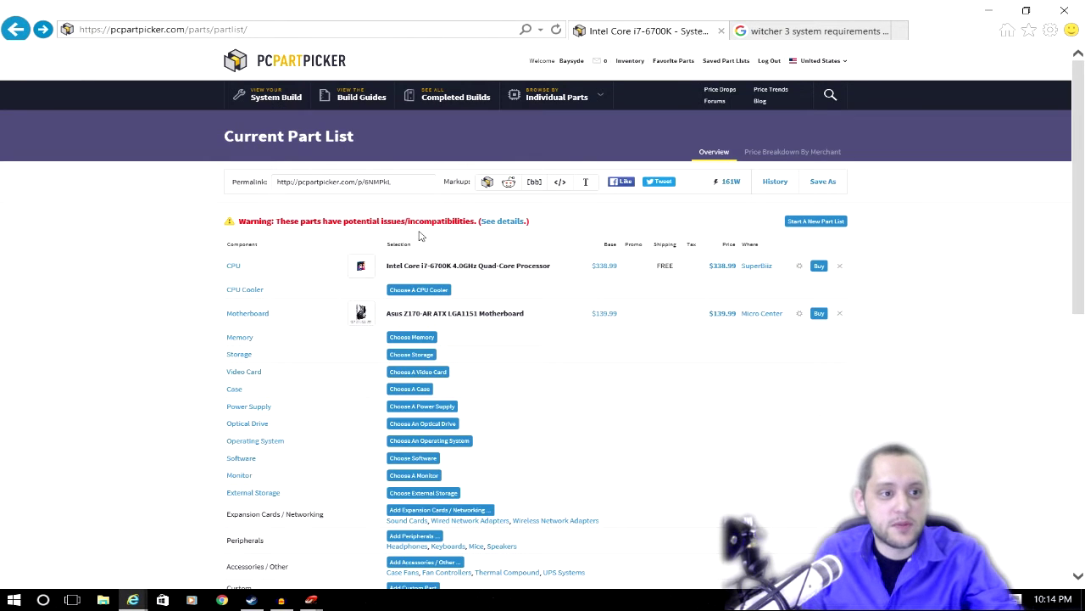
{"action": "left_click", "coordinate": [421, 290]}
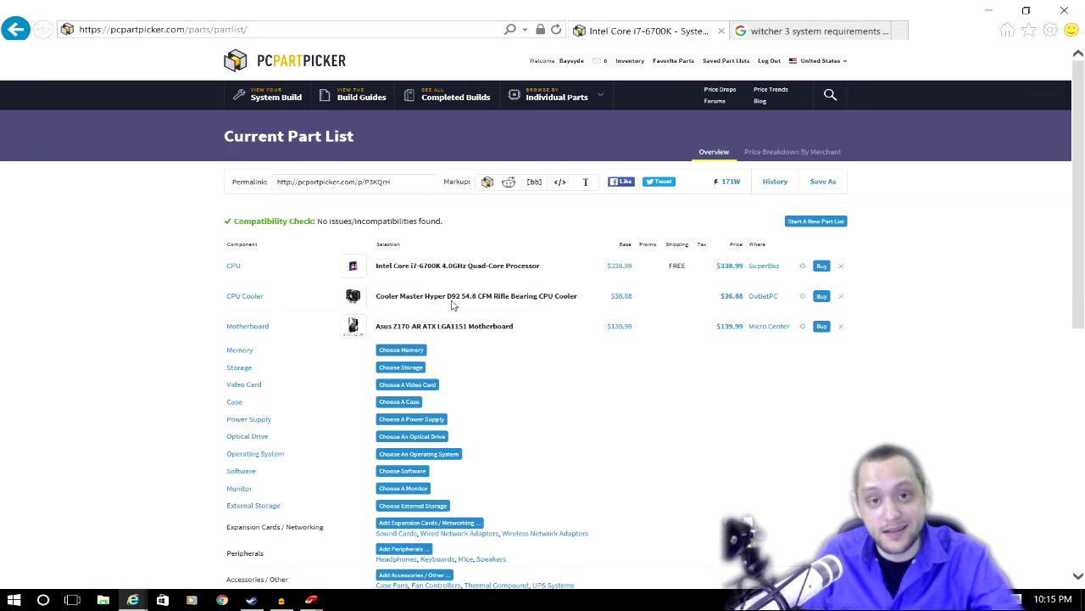
{"action": "scroll", "coordinate": [460, 297], "scroll_direction": "down", "scroll_amount": 1}
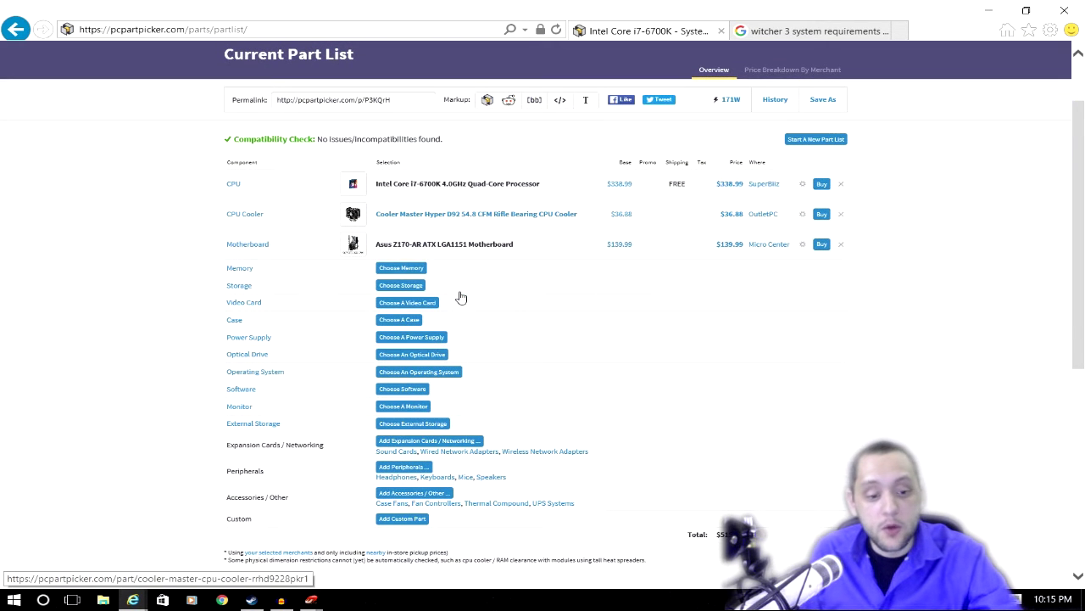
- Filter memory to DDR4-2400 32GB (2x16GB) kits and add the G.Skill Ripjaws V
{"action": "left_click", "coordinate": [402, 269]}
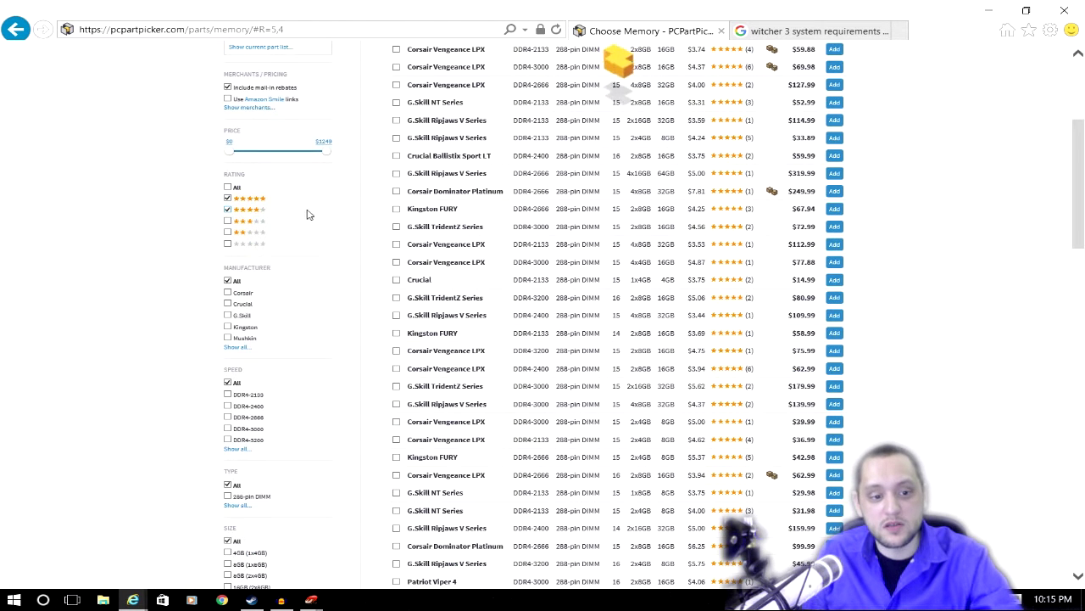
{"action": "scroll", "coordinate": [309, 213], "scroll_direction": "down", "scroll_amount": 2}
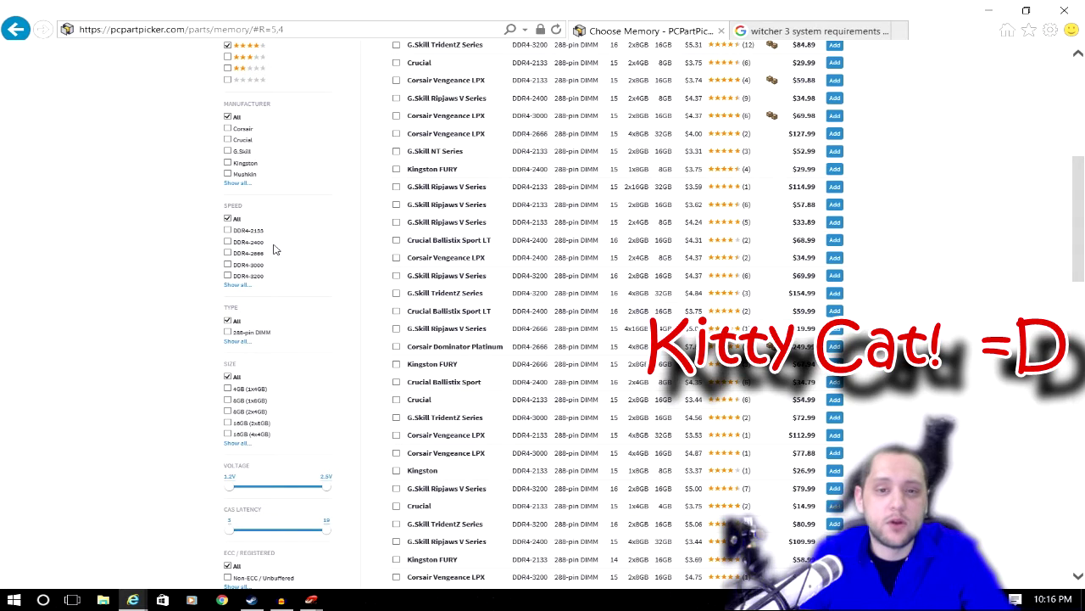
{"action": "left_click", "coordinate": [238, 244]}
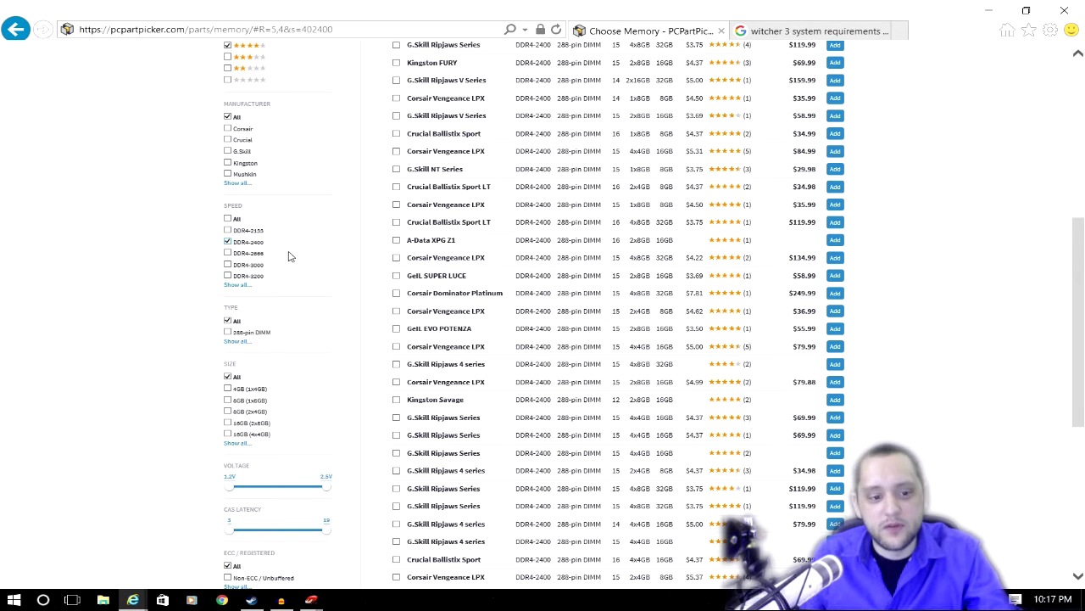
{"action": "scroll", "coordinate": [289, 254], "scroll_direction": "down", "scroll_amount": 1}
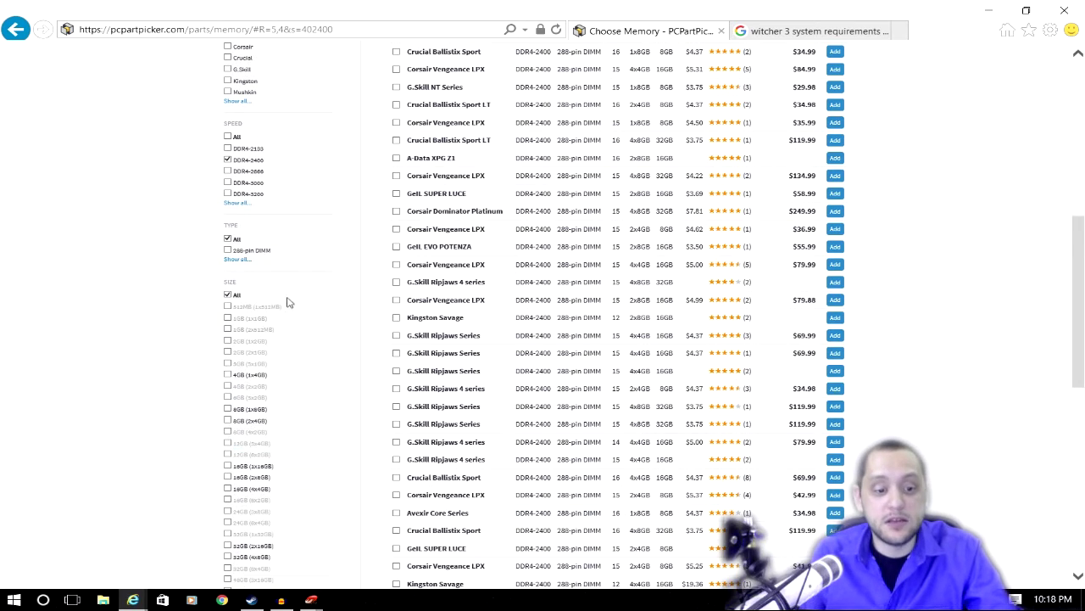
{"action": "scroll", "coordinate": [297, 298], "scroll_direction": "down", "scroll_amount": 2}
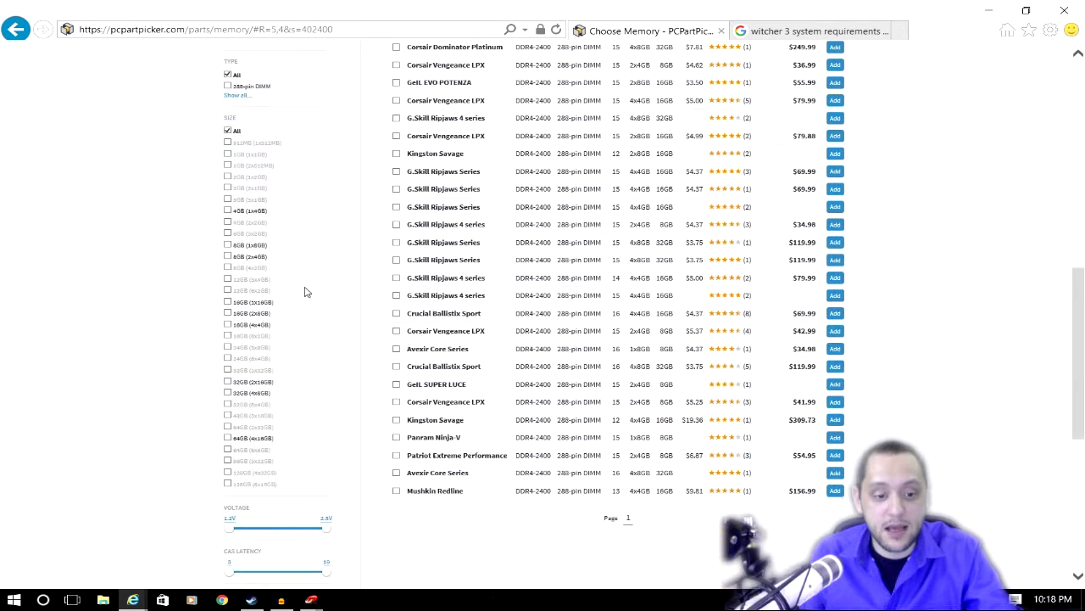
{"action": "left_click", "coordinate": [227, 381]}
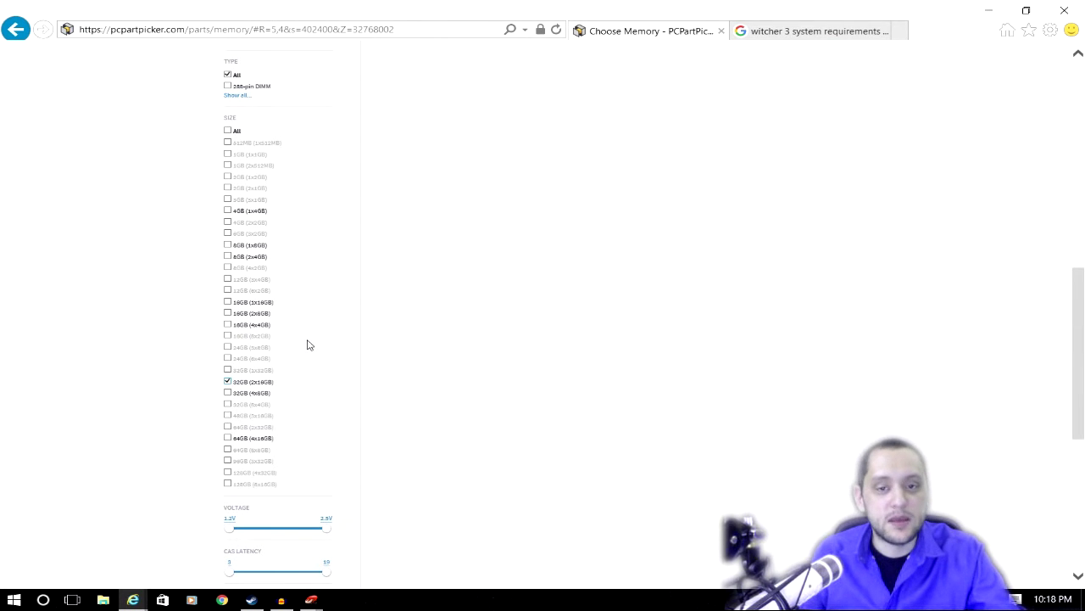
{"action": "scroll", "coordinate": [307, 339], "scroll_direction": "up", "scroll_amount": 10}
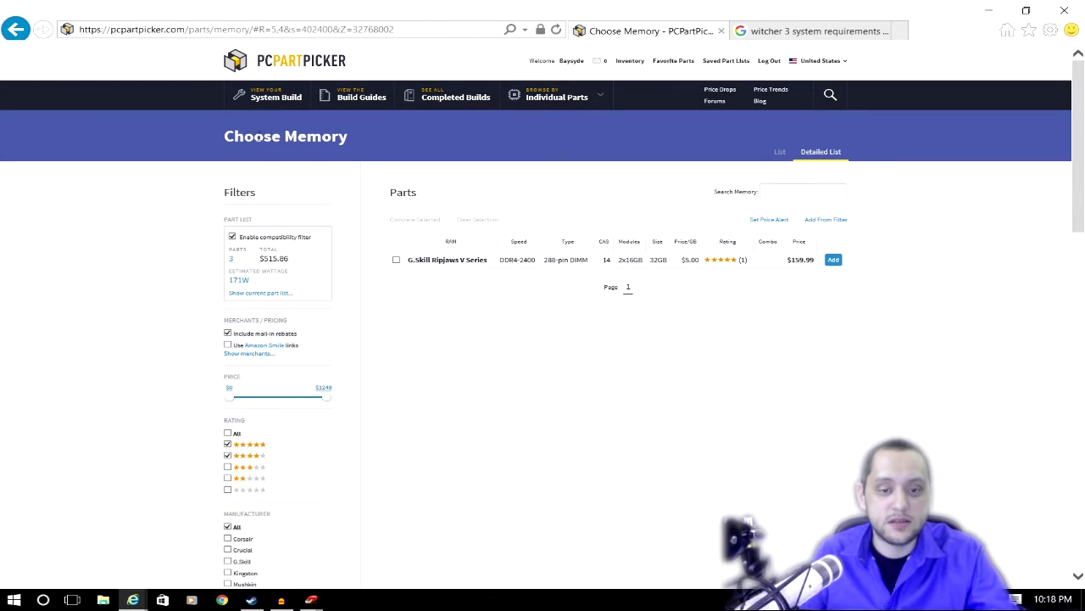
{"action": "left_click", "coordinate": [833, 259]}
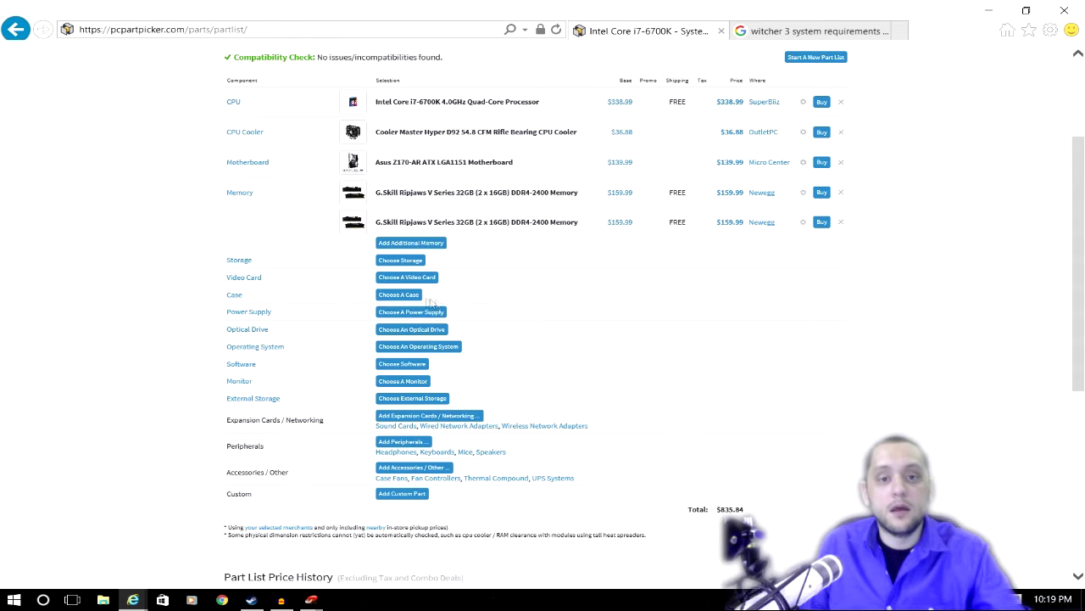
- Filter storage to SSDs of 512GB or more and add the Mushkin MKNSSDEC512GB
{"action": "left_click", "coordinate": [400, 260]}
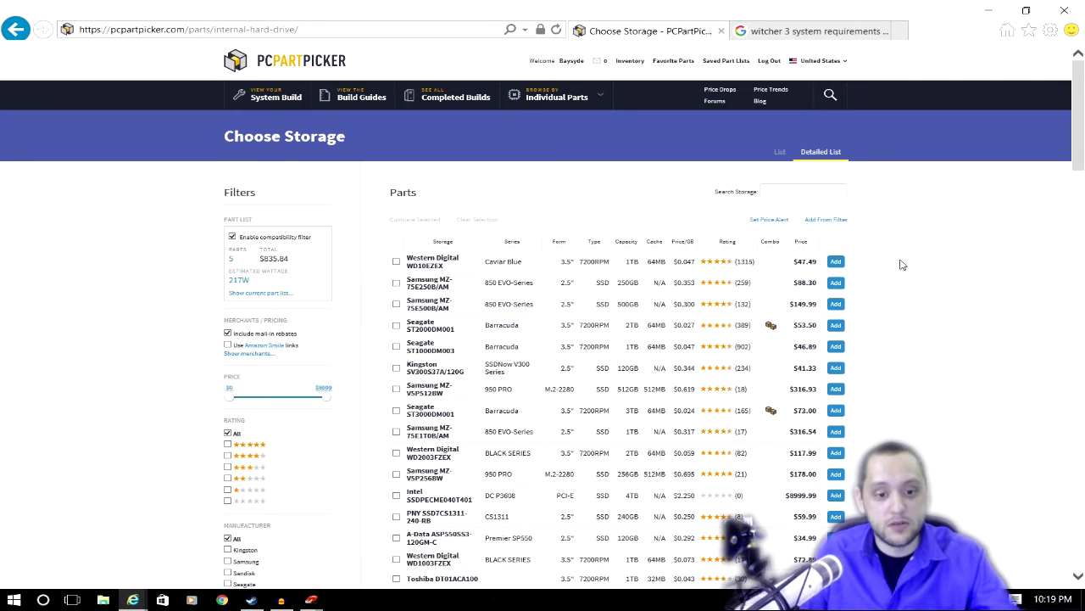
{"action": "scroll", "coordinate": [371, 325], "scroll_direction": "down", "scroll_amount": 6}
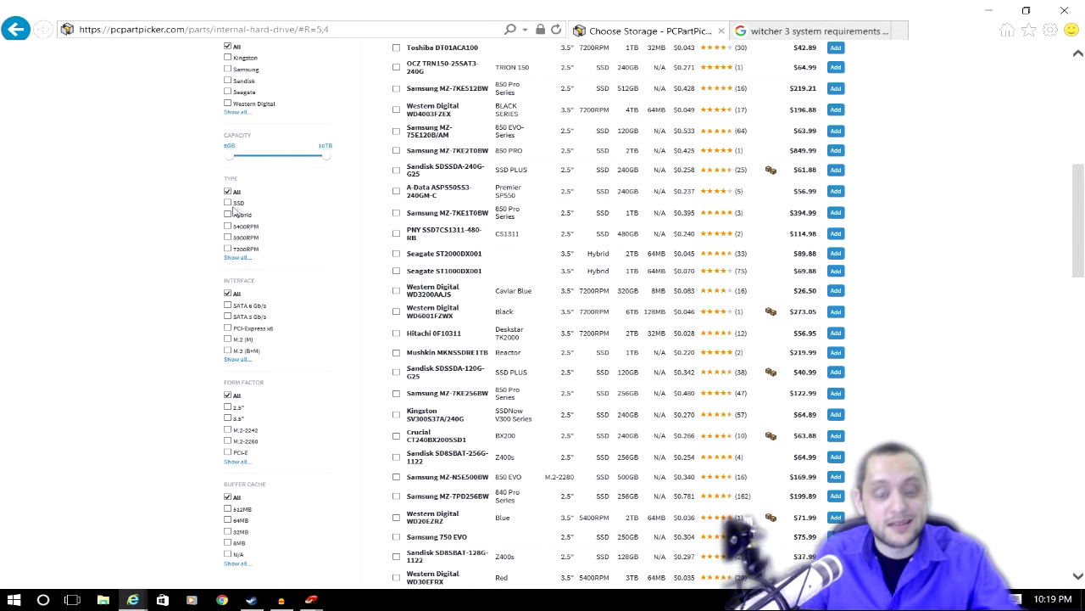
{"action": "left_click", "coordinate": [228, 203]}
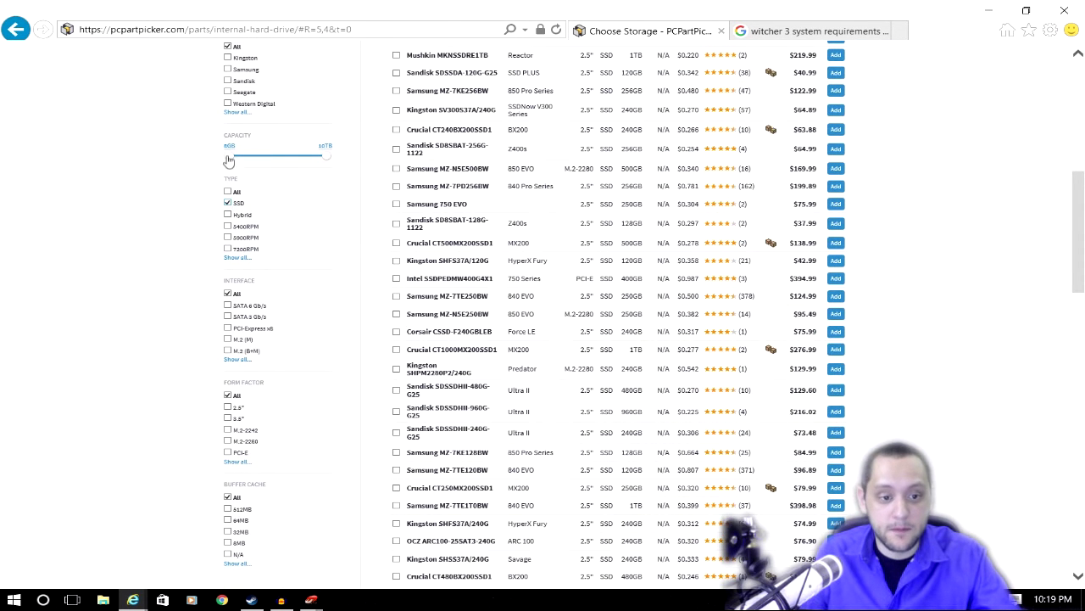
{"action": "left_click_drag", "start_coordinate": [229, 156], "coordinate": [288, 161]}
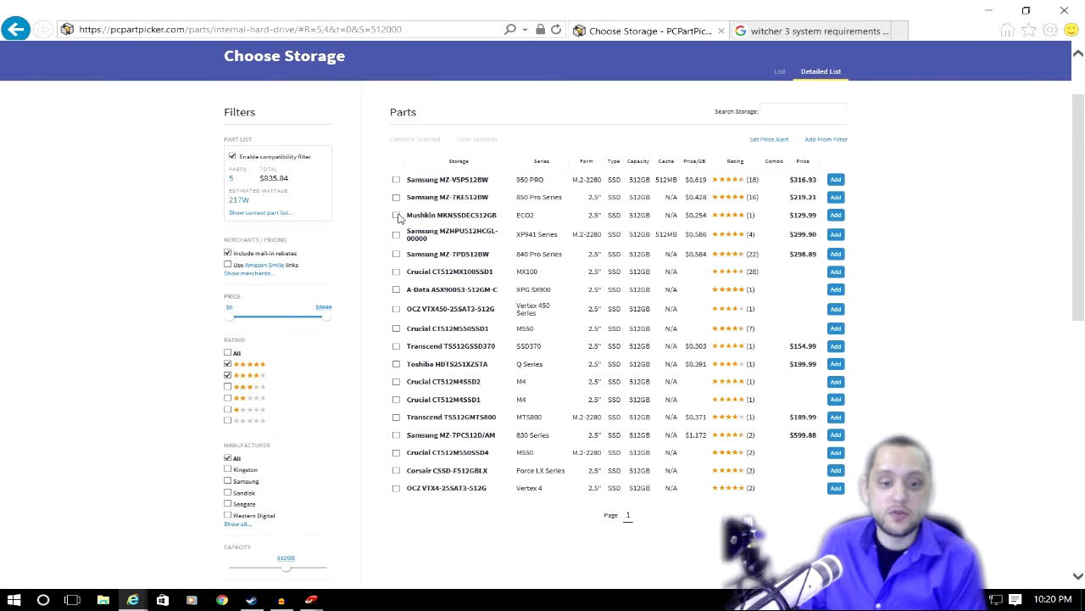
{"action": "left_click", "coordinate": [396, 215]}
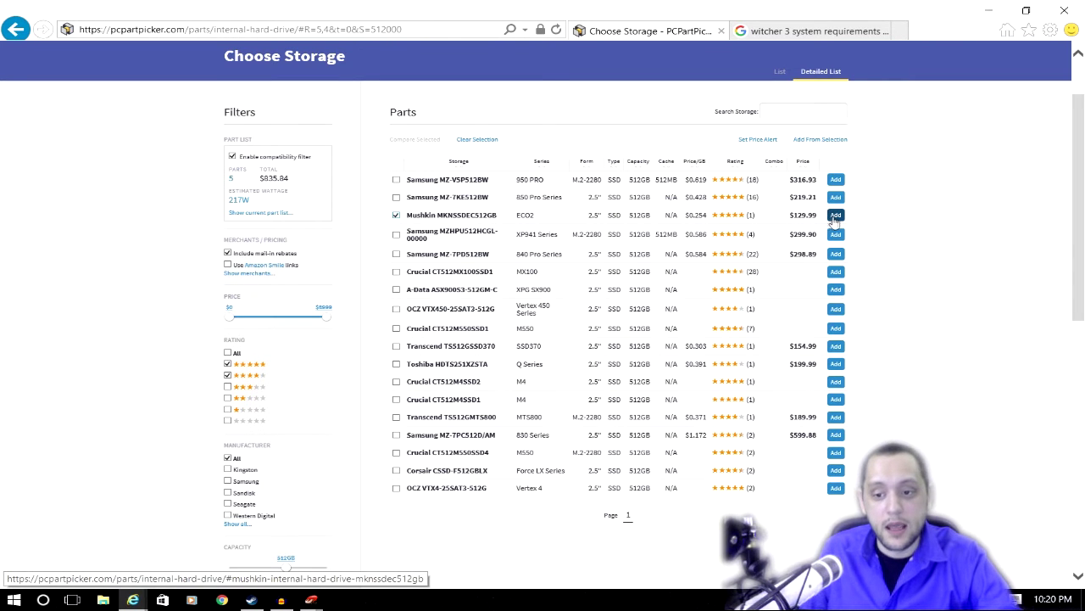
{"action": "left_click", "coordinate": [836, 217]}
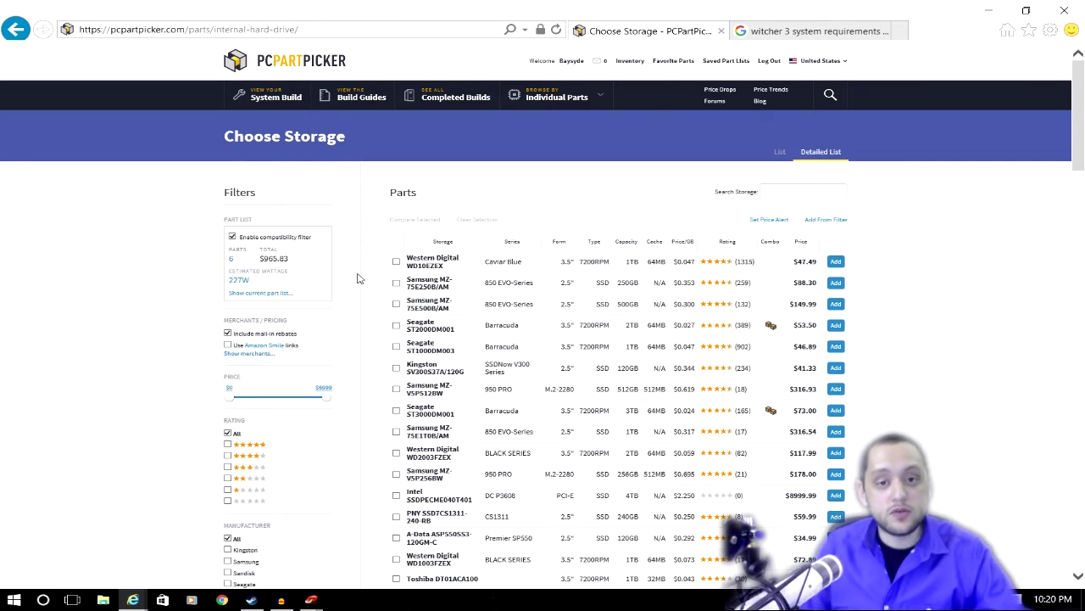
{"action": "scroll", "coordinate": [357, 278], "scroll_direction": "down", "scroll_amount": 4}
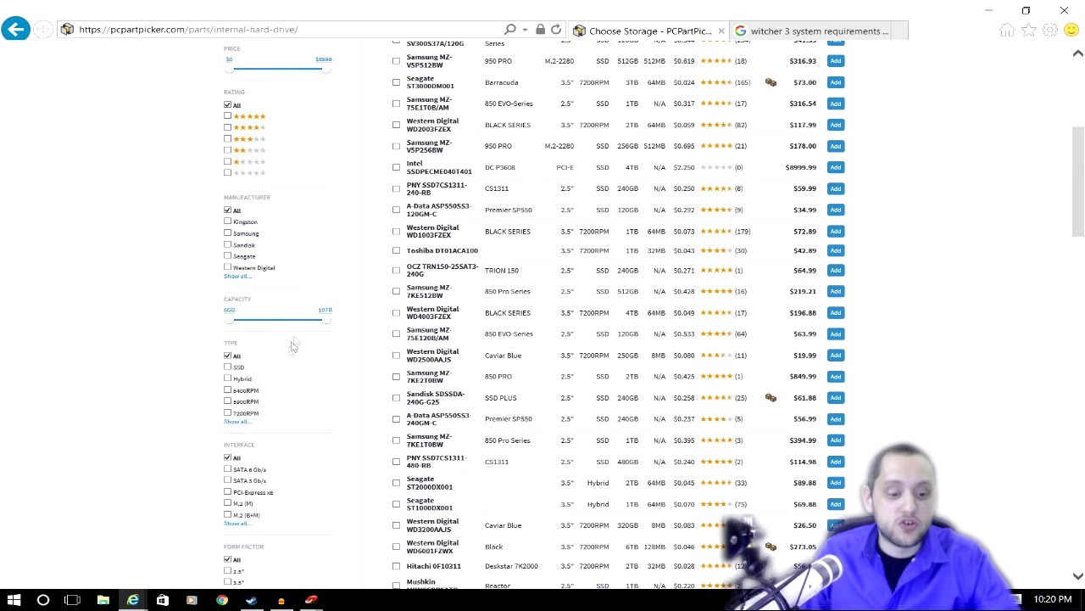
- Filter to 7200RPM drives for the Toshiba 5TB, then move on to video cards
{"action": "left_click", "coordinate": [227, 413]}
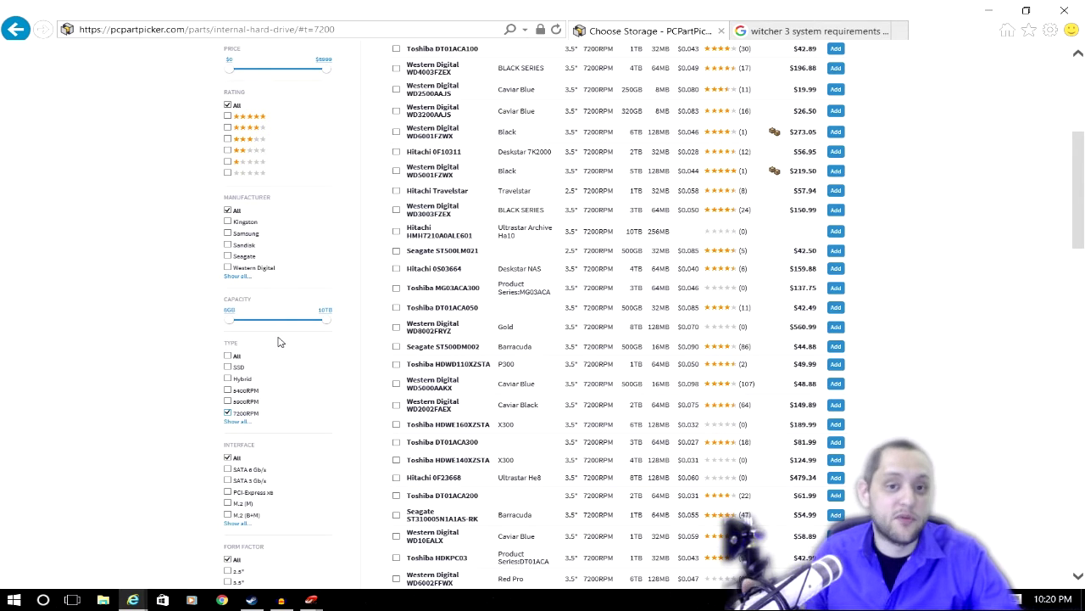
{"action": "scroll", "coordinate": [356, 385], "scroll_direction": "up", "scroll_amount": 4}
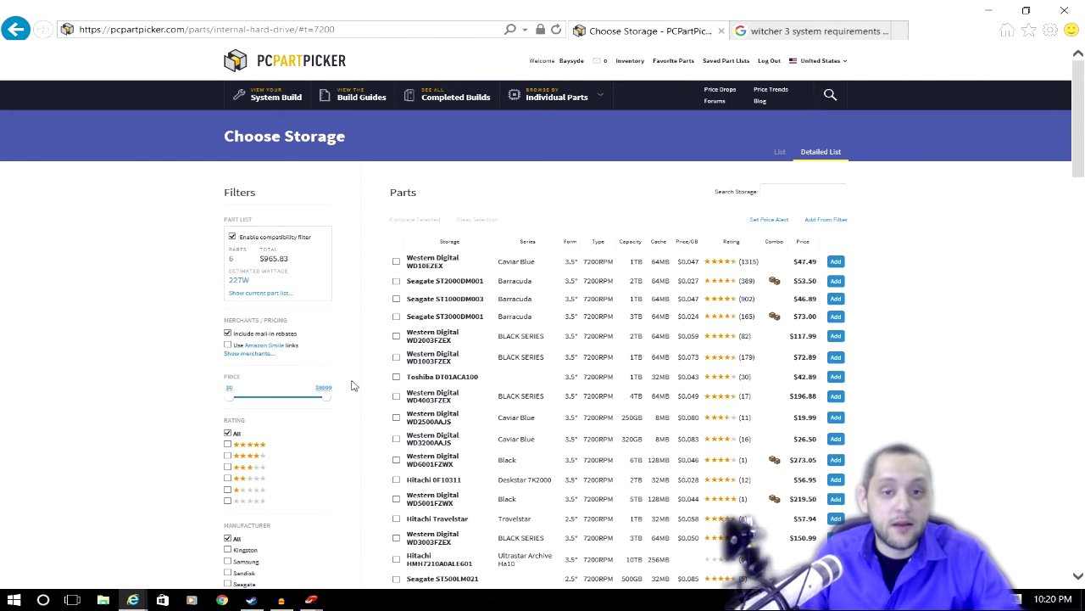
{"action": "left_click", "coordinate": [14, 29]}
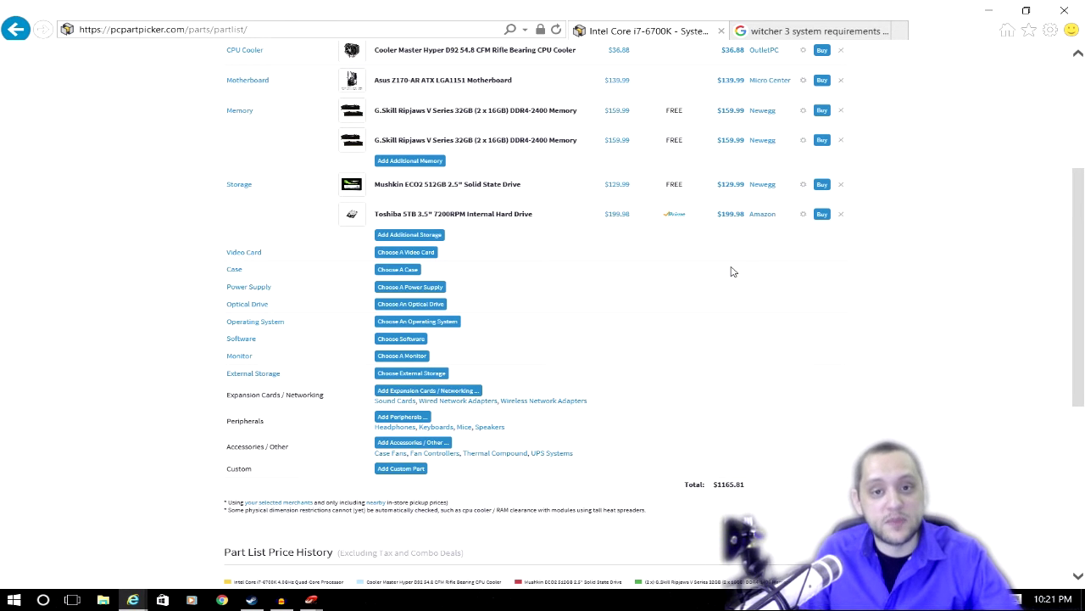
{"action": "left_click", "coordinate": [403, 253]}
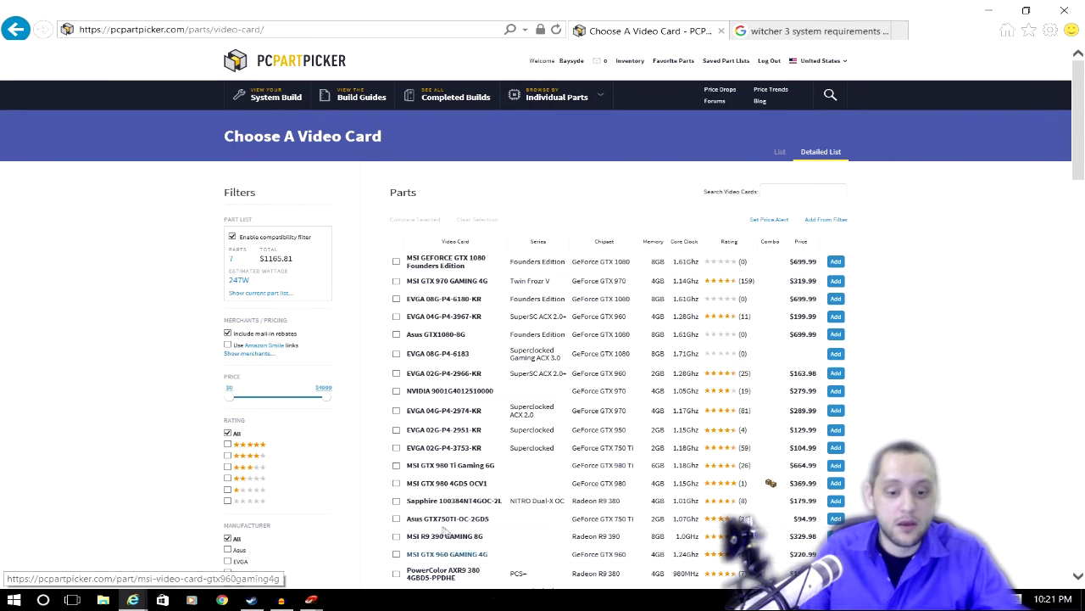
- Scroll further through the video cards, then switch to the Witcher 3 system requirements results
{"action": "scroll", "coordinate": [292, 391], "scroll_direction": "down", "scroll_amount": 5}
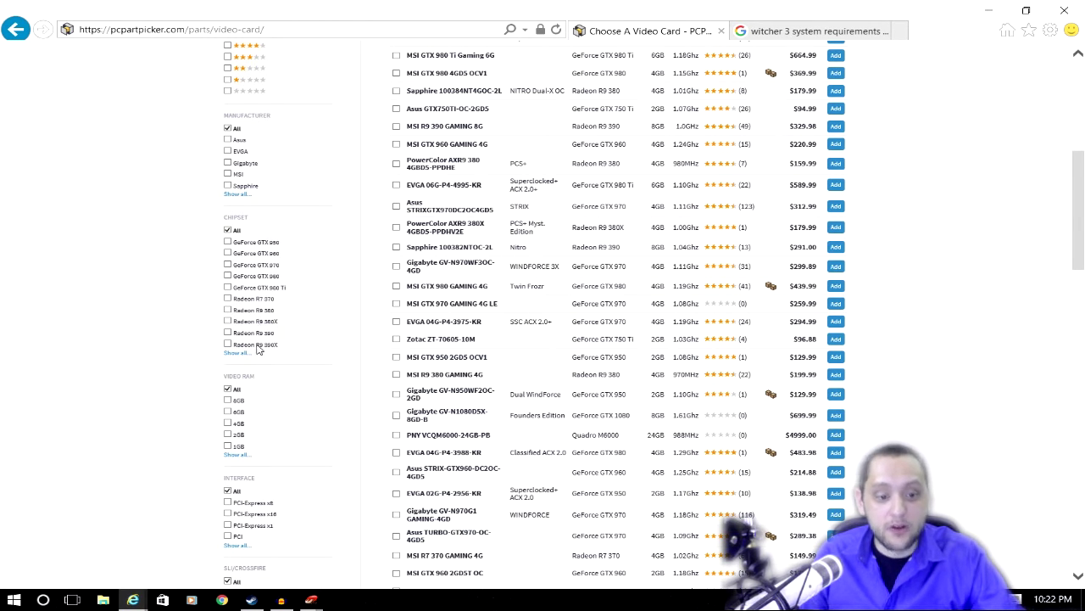
{"action": "left_click", "coordinate": [819, 33]}
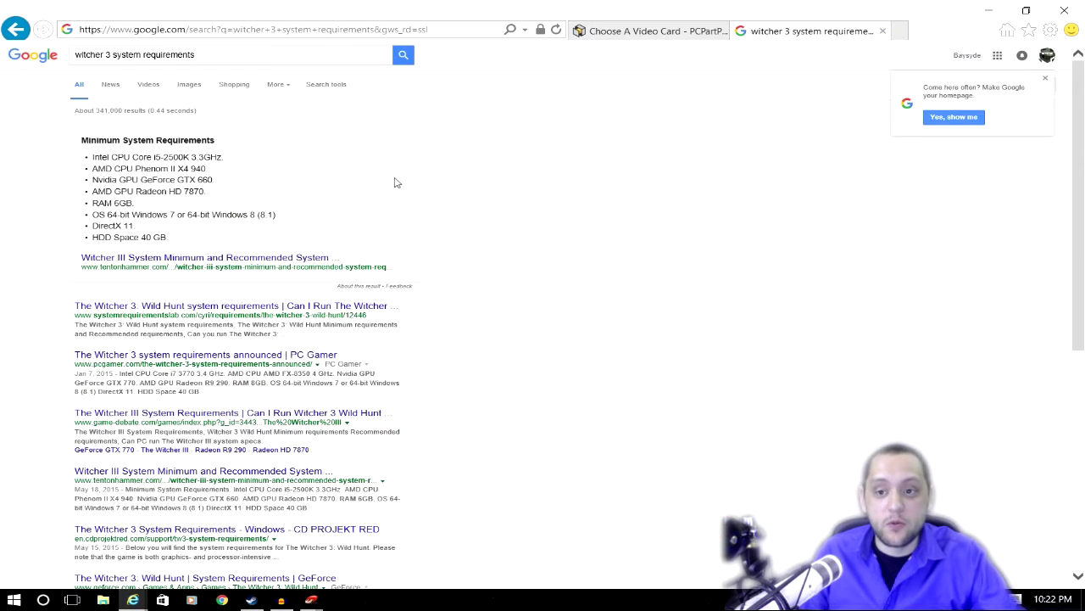
{"action": "double_click", "coordinate": [122, 179]}
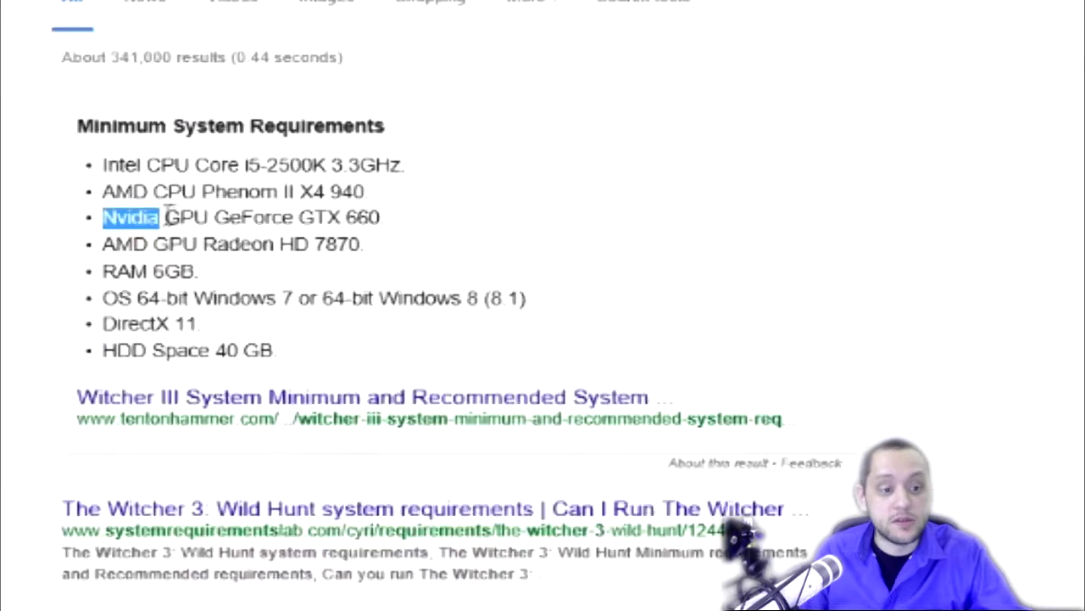
{"action": "left_click_drag", "start_coordinate": [104, 217], "coordinate": [384, 236]}
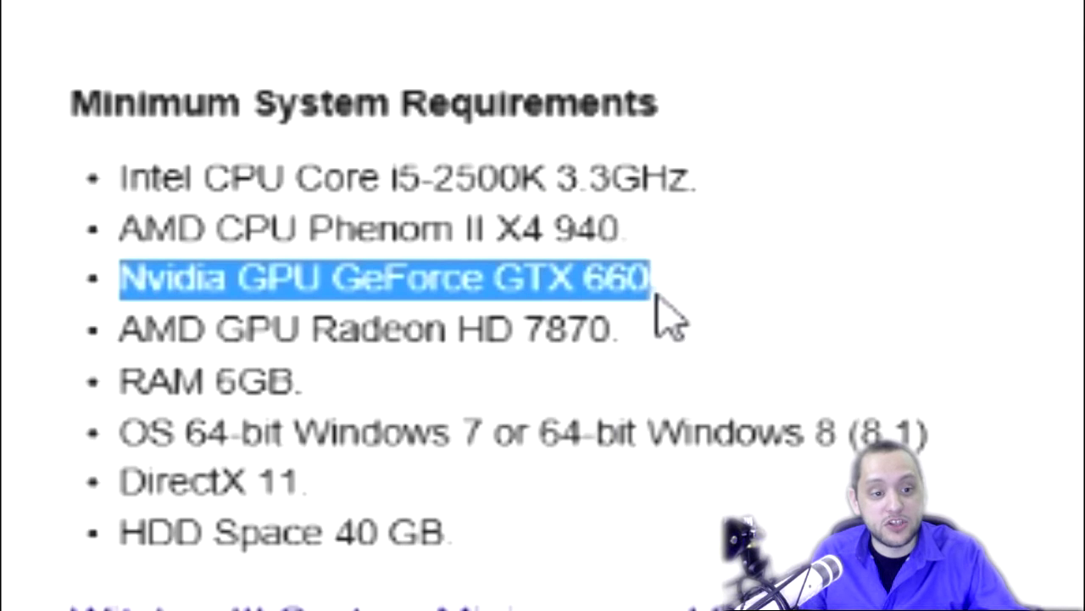
{"action": "left_click_drag", "start_coordinate": [656, 295], "coordinate": [673, 300]}
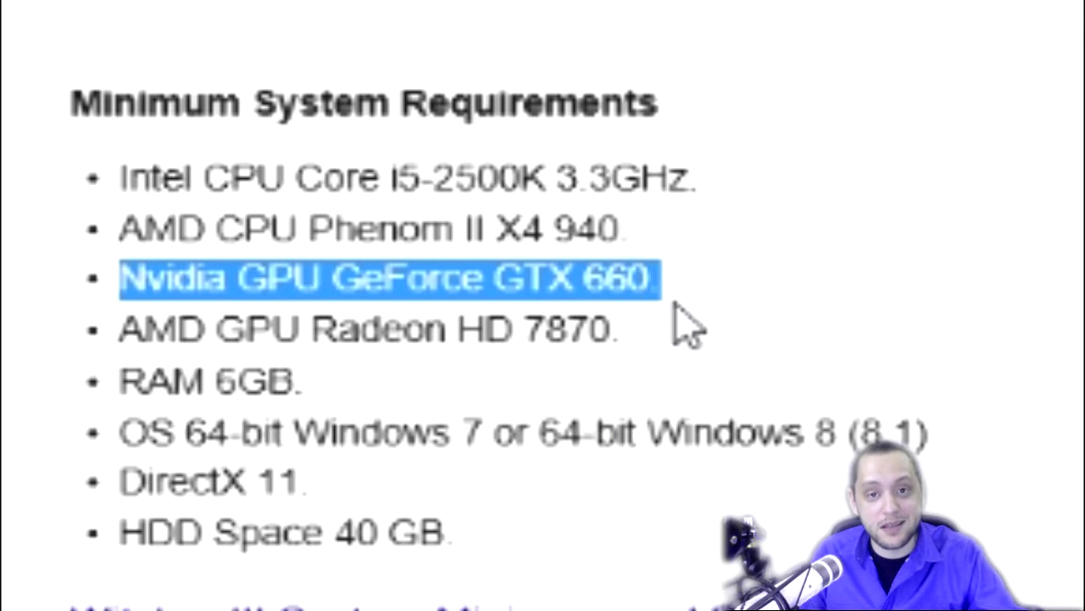
{"action": "left_click", "coordinate": [687, 323]}
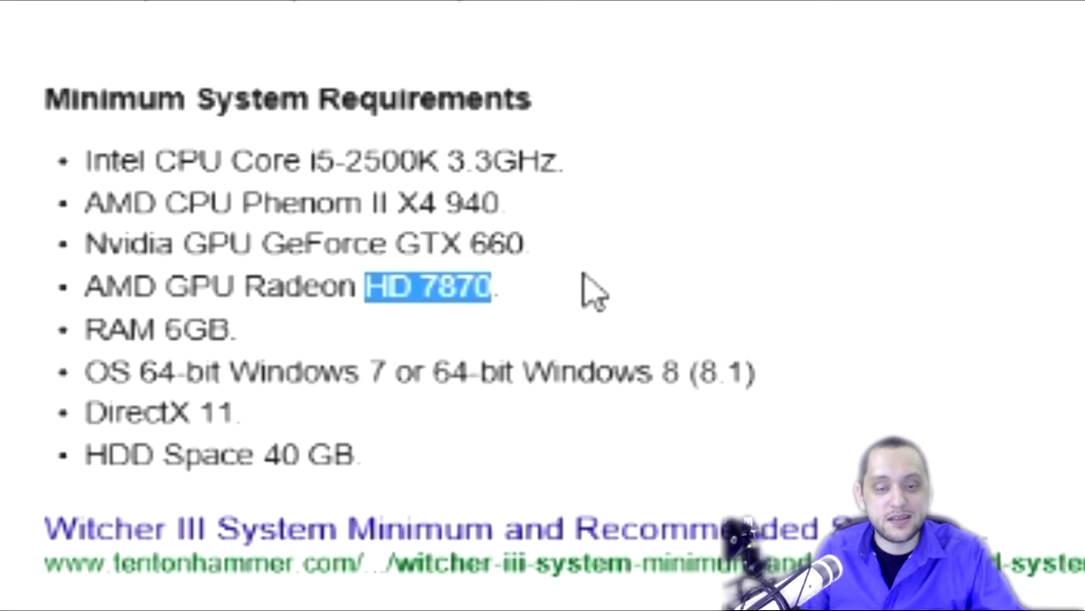
{"action": "left_click", "coordinate": [455, 291]}
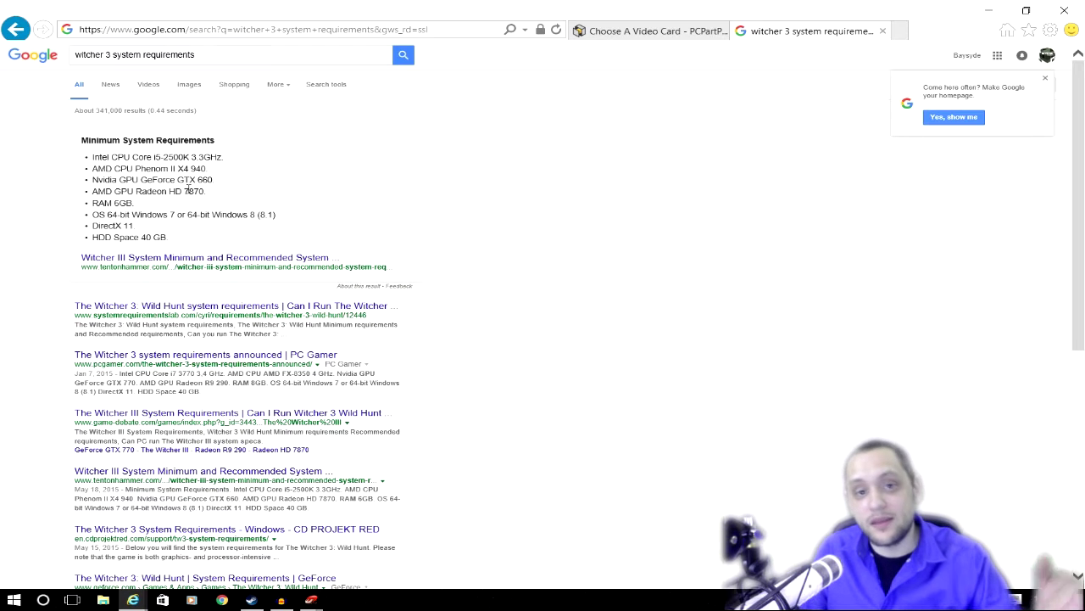
{"action": "left_click", "coordinate": [652, 34]}
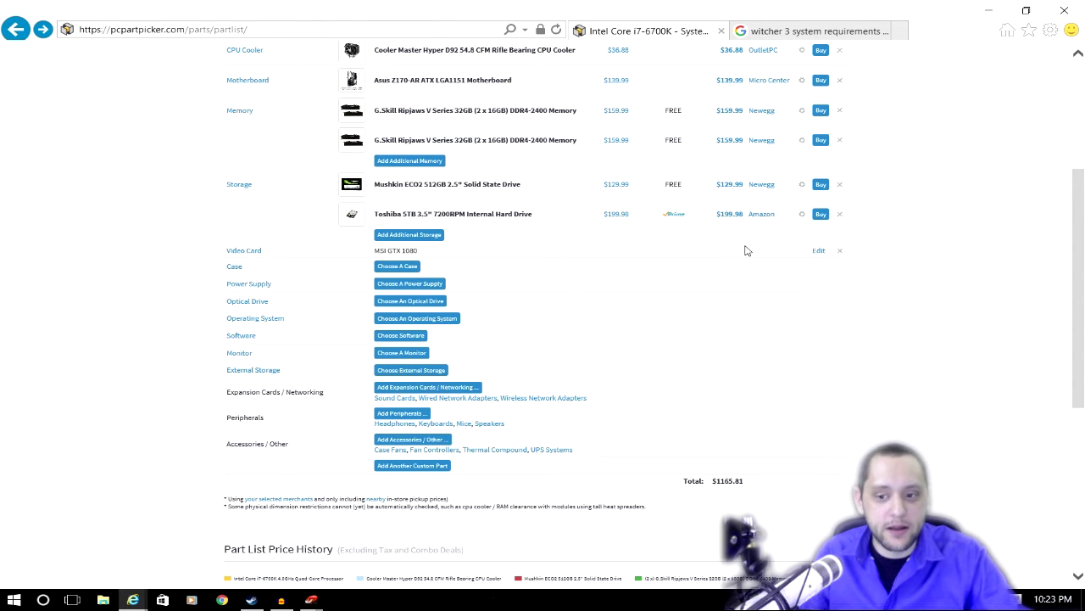
- Browse the case list, view the Corsair 750D details, and return to the part list
{"action": "left_click", "coordinate": [403, 267]}
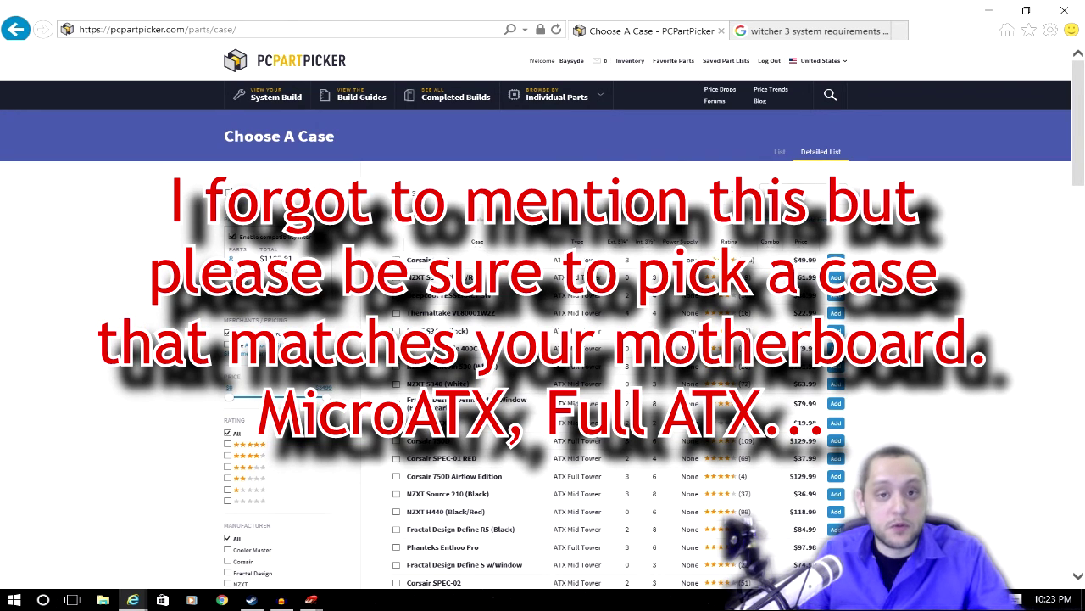
{"action": "left_click", "coordinate": [457, 333]}
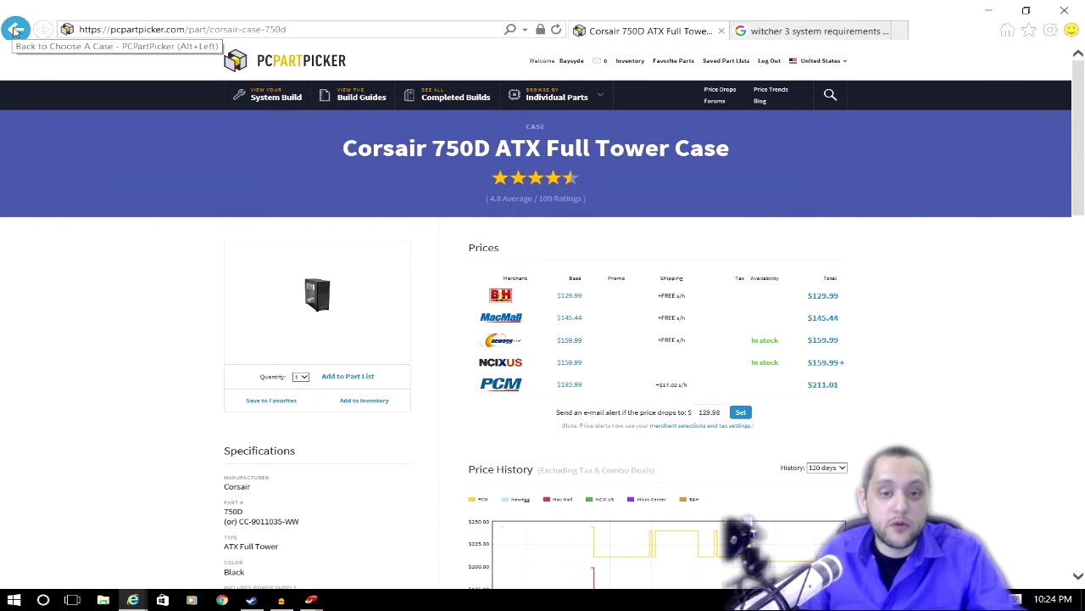
{"action": "left_click", "coordinate": [14, 30]}
{"action": "left_click", "coordinate": [15, 31]}
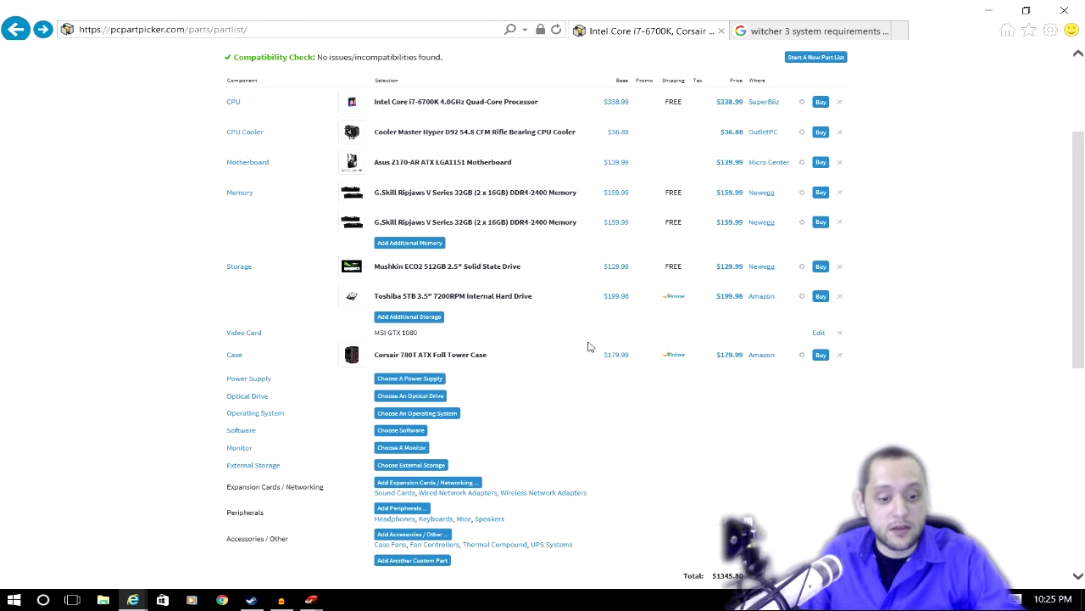
- Check the 247W estimated wattage and add the EVGA SuperNOVA 850 power supply
{"action": "left_click", "coordinate": [416, 379]}
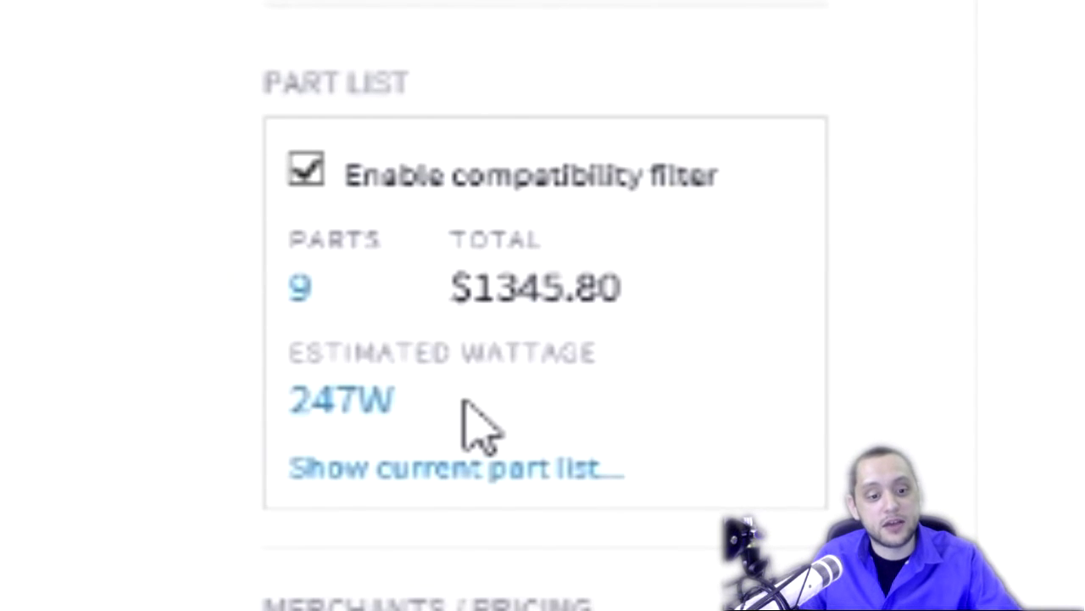
{"action": "left_click_drag", "start_coordinate": [465, 406], "coordinate": [412, 412]}
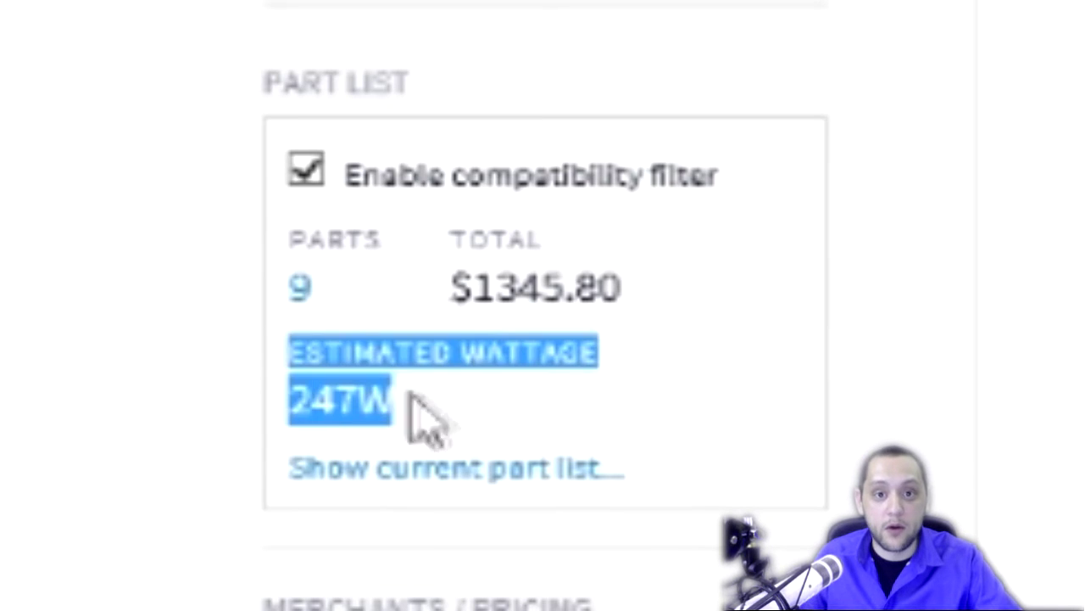
{"action": "left_click", "coordinate": [438, 416]}
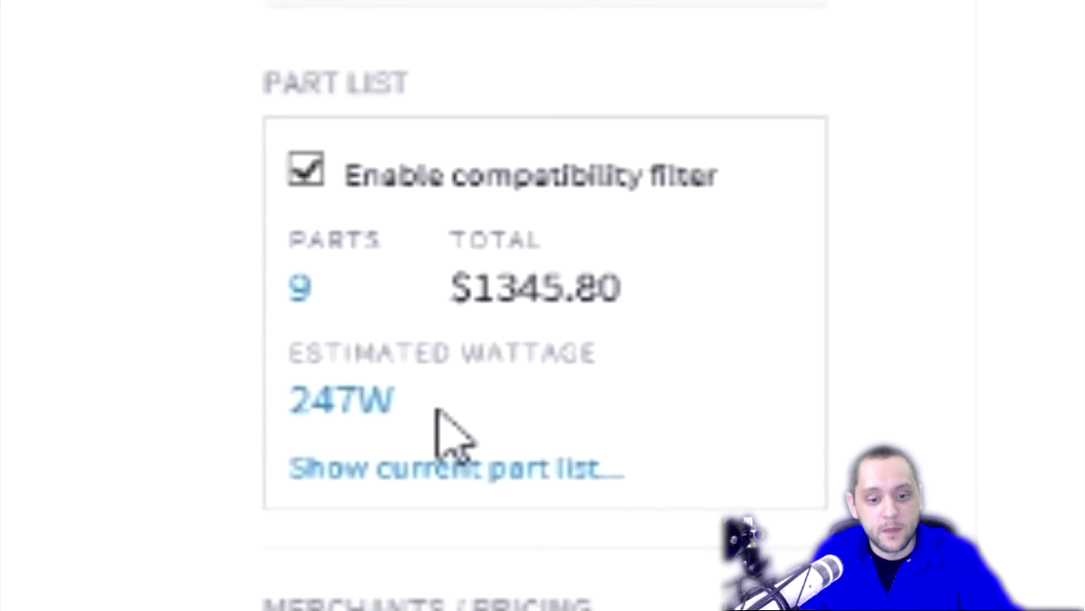
{"action": "left_click_drag", "start_coordinate": [460, 416], "coordinate": [235, 417]}
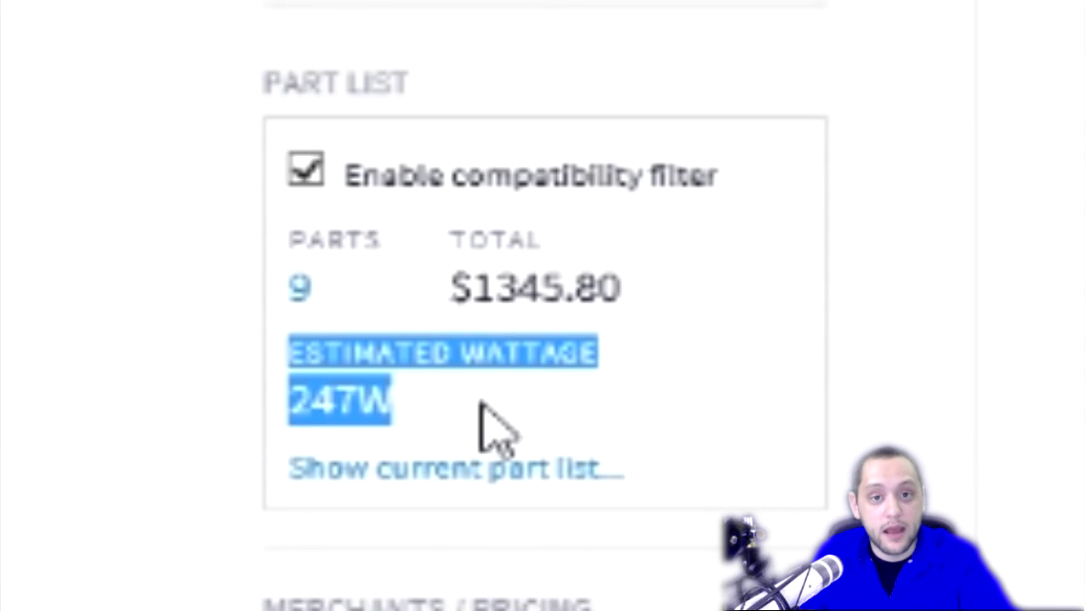
{"action": "left_click", "coordinate": [543, 428]}
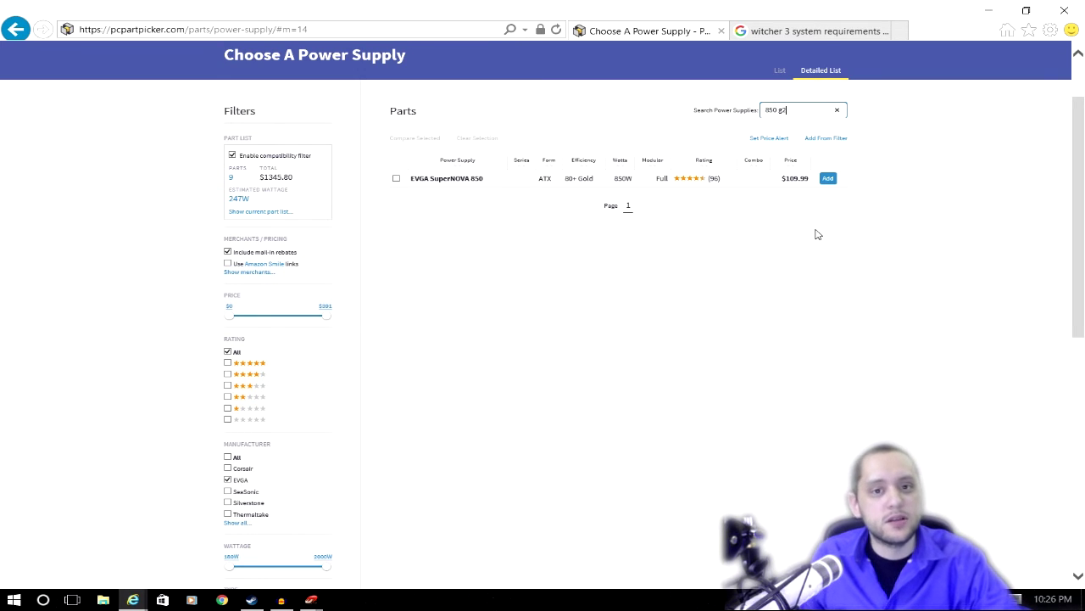
{"action": "left_click", "coordinate": [817, 234]}
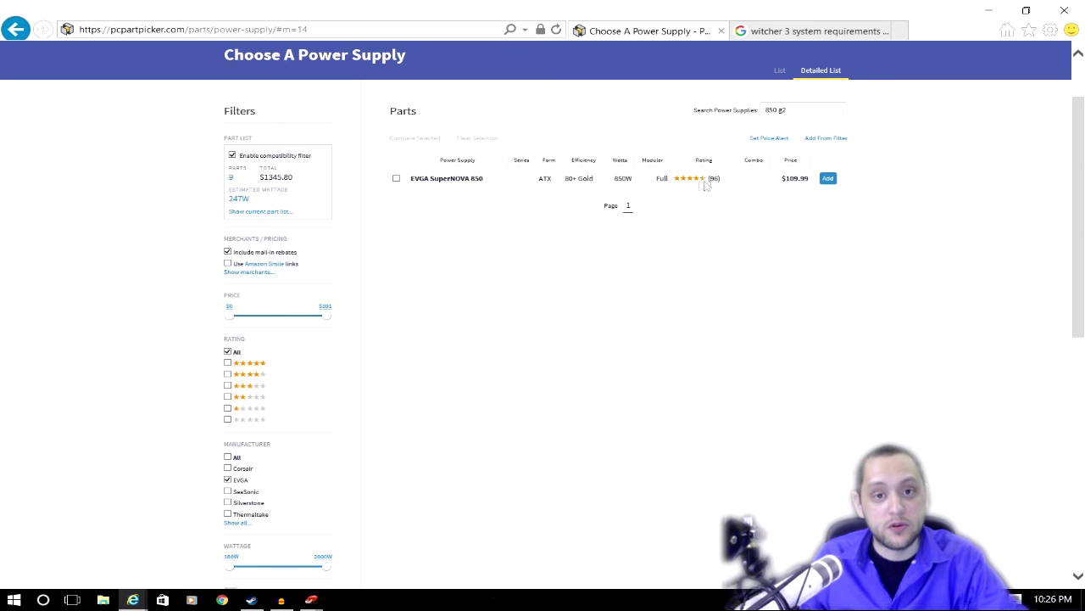
{"action": "left_click", "coordinate": [828, 180]}
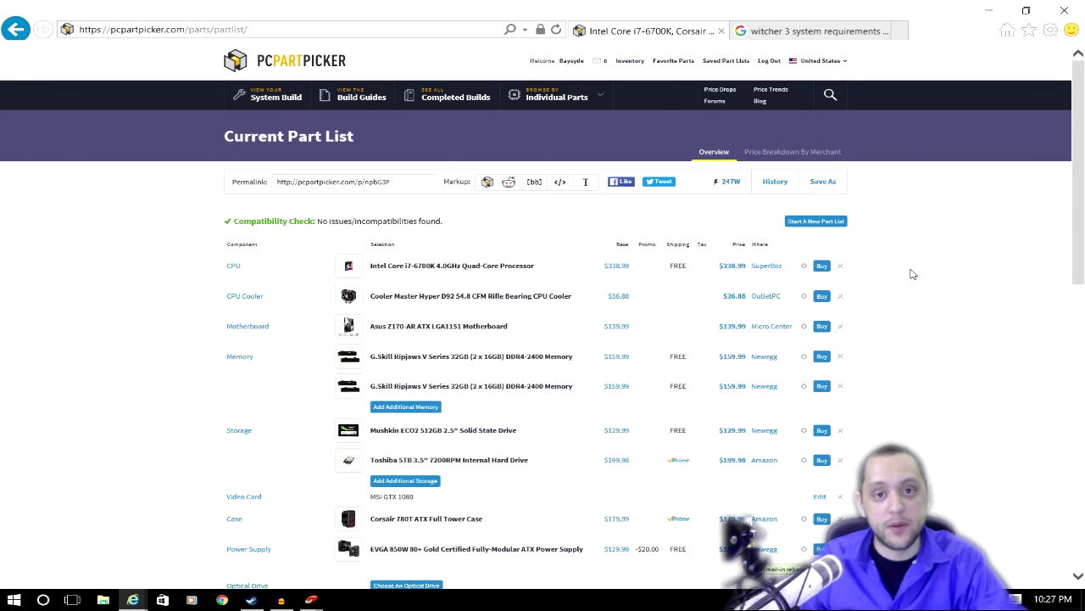
- Expand Expansion Cards / Networking and go to Choose A Wireless Network Adapter
{"action": "scroll", "coordinate": [914, 274], "scroll_direction": "down", "scroll_amount": 4}
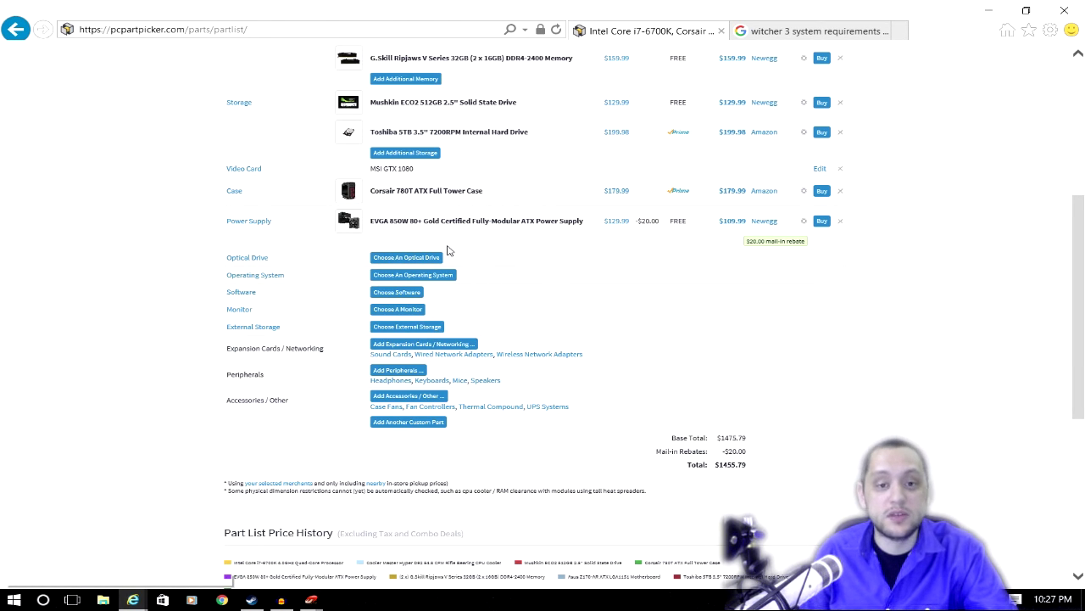
{"action": "left_click", "coordinate": [452, 346]}
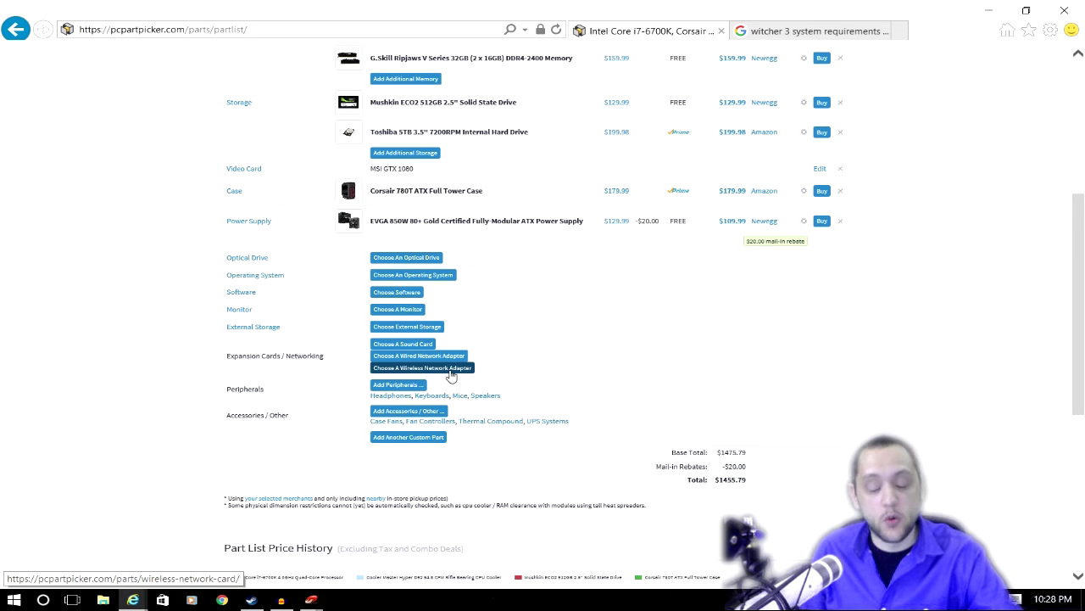
{"action": "left_click", "coordinate": [452, 376]}
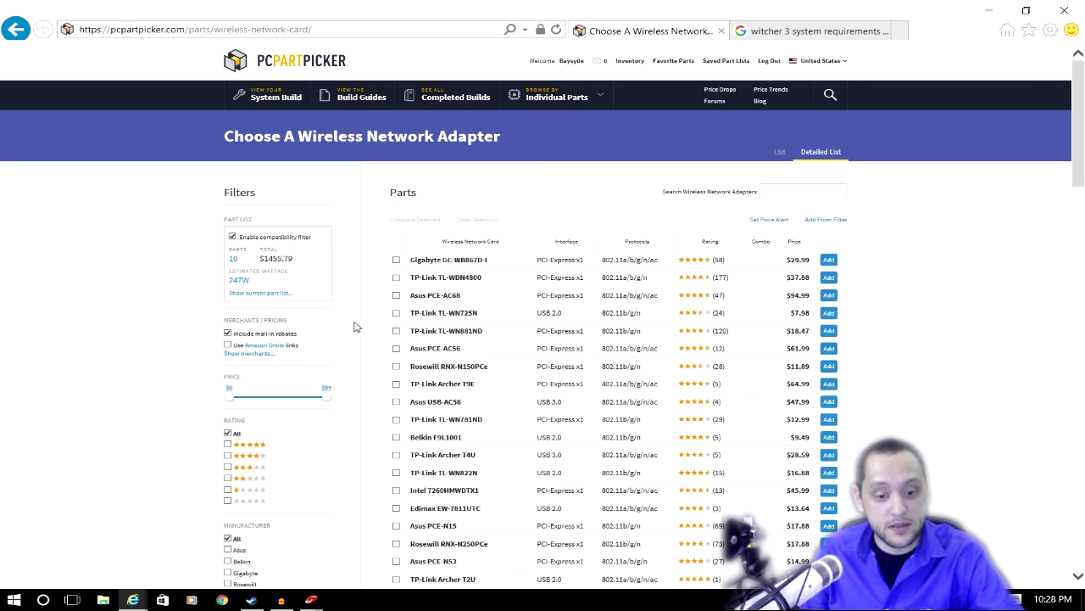
- Filter to 802.11a/b/g/n/ac adapters and add the $29.99 Gigabyte GC-WB867D-I
{"action": "scroll", "coordinate": [354, 326], "scroll_direction": "down", "scroll_amount": 5}
{"action": "left_click", "coordinate": [227, 339]}
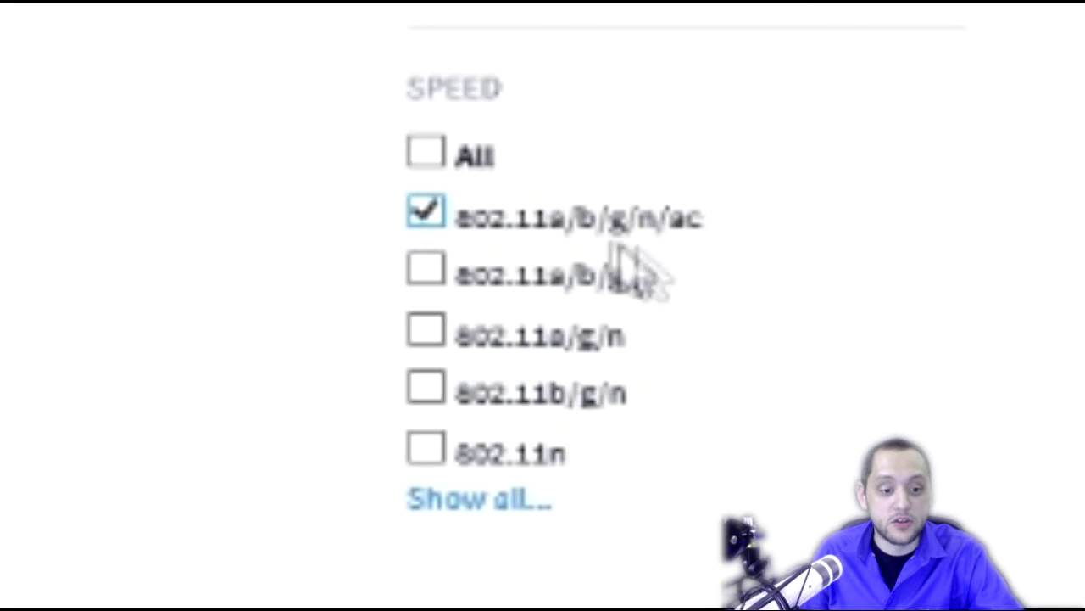
{"action": "double_click", "coordinate": [683, 218]}
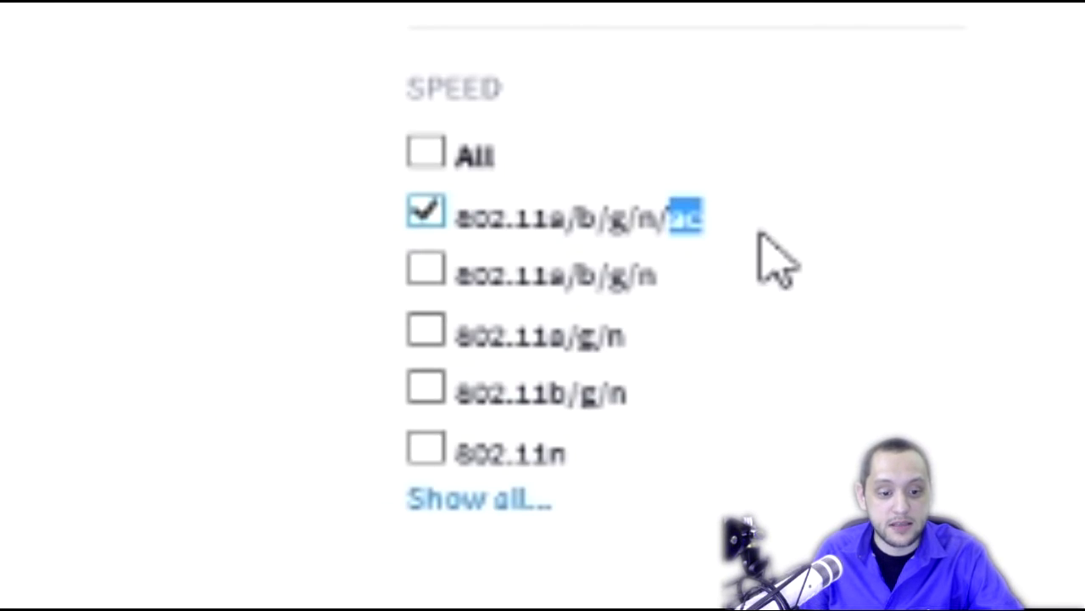
{"action": "left_click", "coordinate": [819, 262]}
{"action": "scroll", "coordinate": [819, 262], "scroll_direction": "up", "scroll_amount": 5}
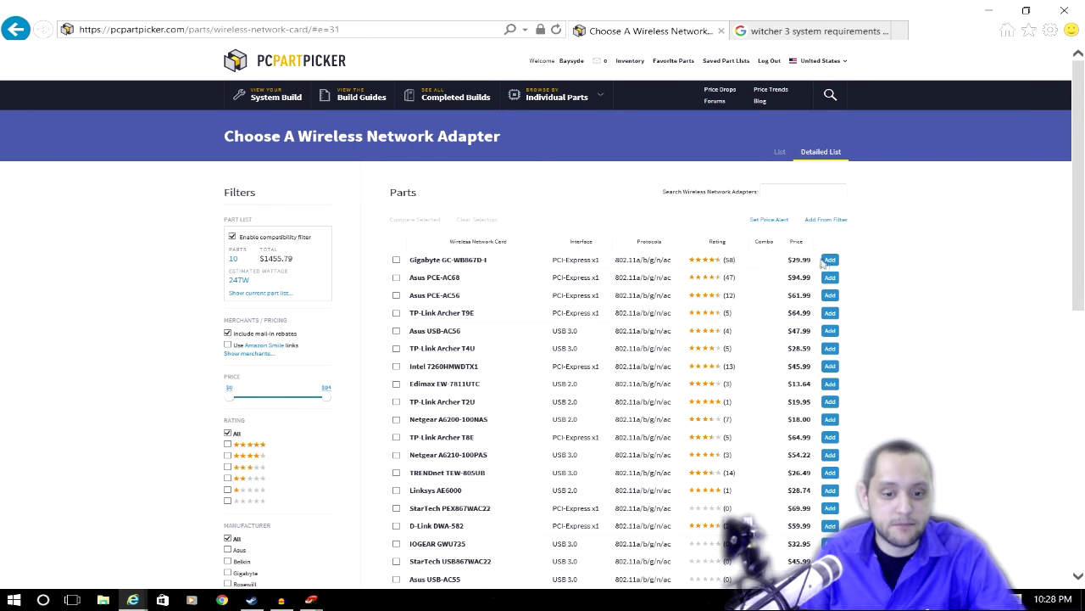
{"action": "left_click", "coordinate": [829, 261]}
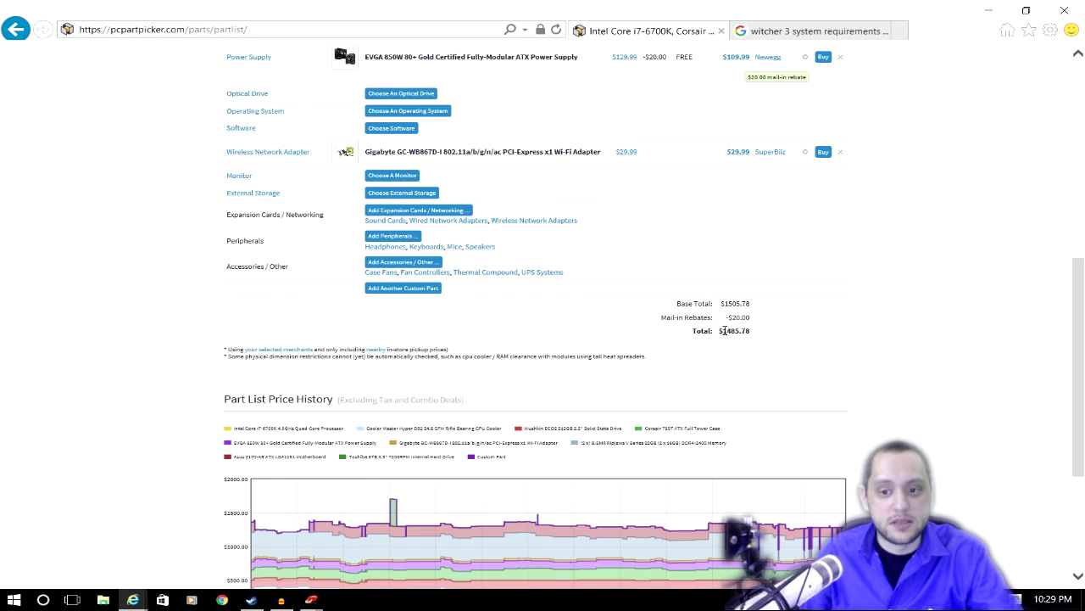
{"action": "scroll", "coordinate": [724, 331], "scroll_direction": "up", "scroll_amount": 5}
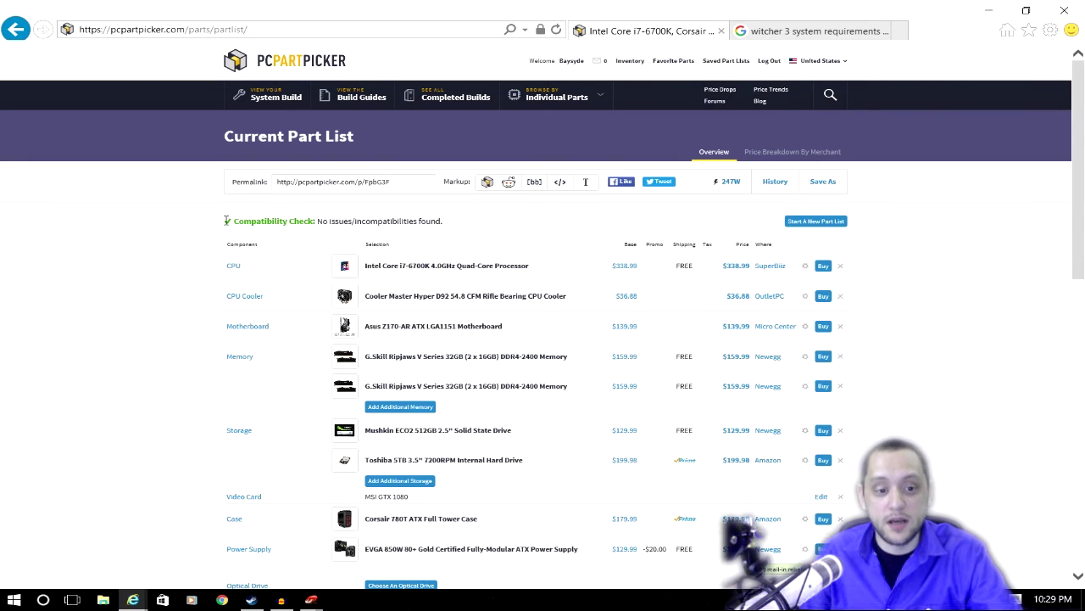
{"action": "left_click_drag", "start_coordinate": [227, 221], "coordinate": [477, 227]}
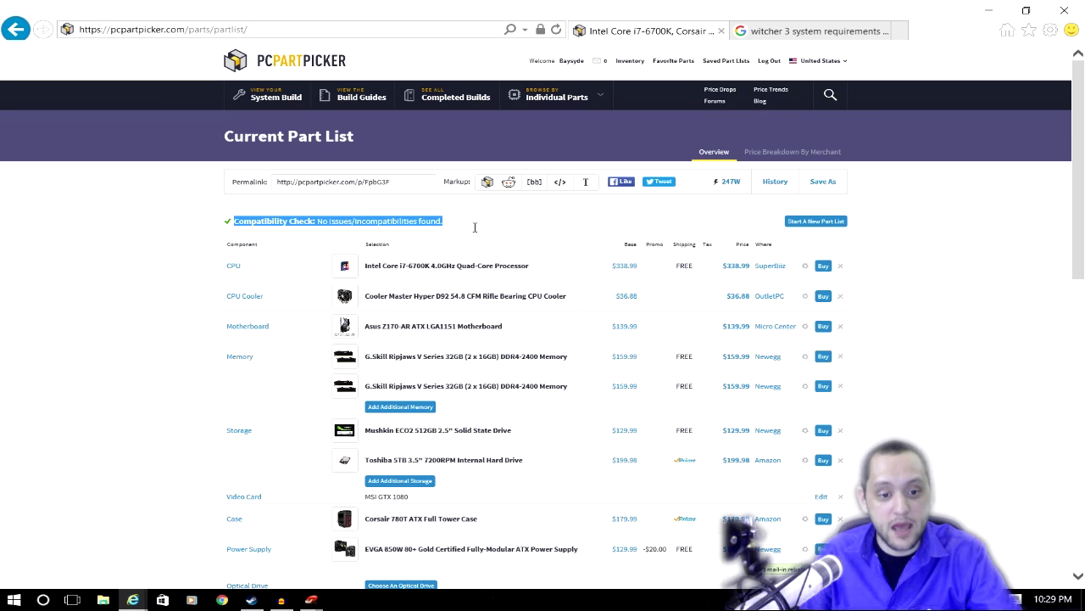
{"action": "left_click", "coordinate": [473, 229]}
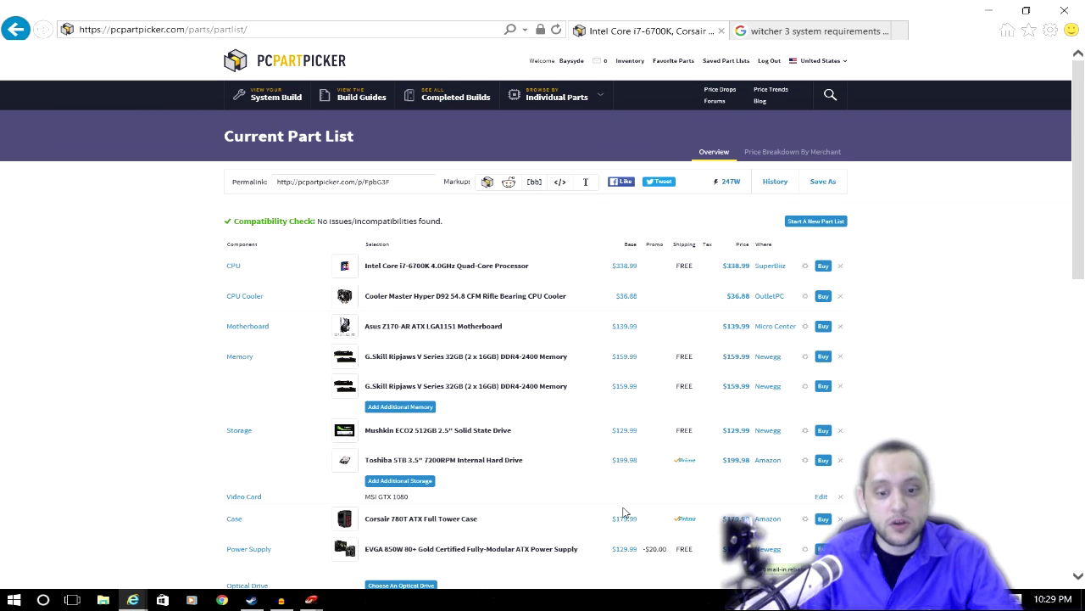